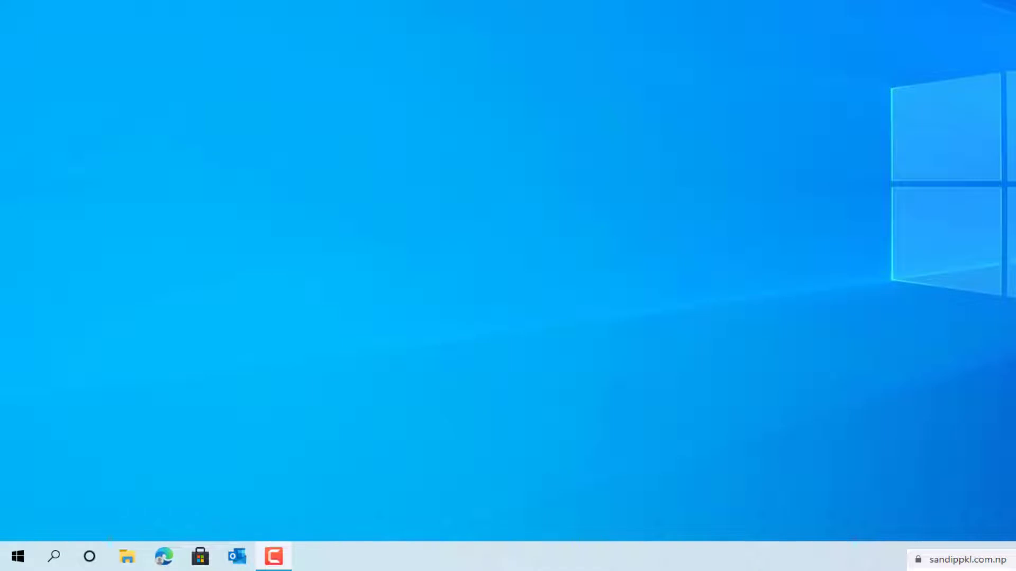
# Check the Windows version with winver (20H2, OS Build 19042.487) and dismiss the About box.
pyautogui.press('super+r')
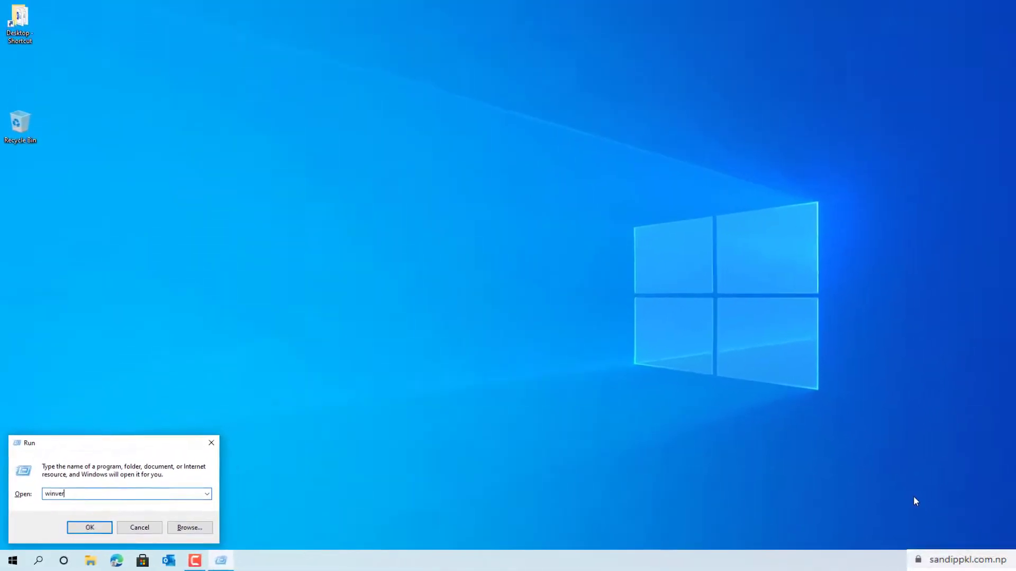
pyautogui.press('Return')
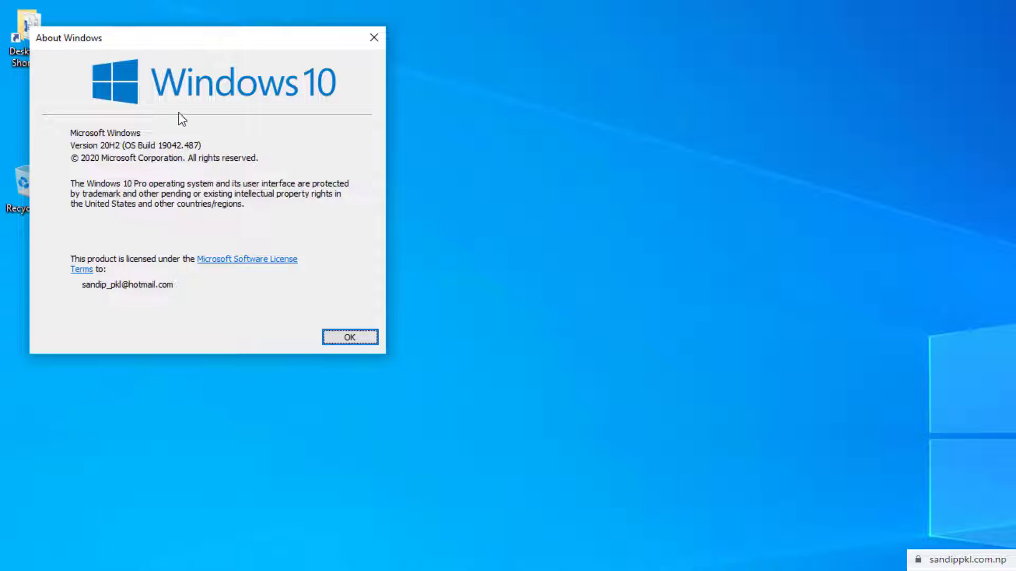
pyautogui.click(375, 40)
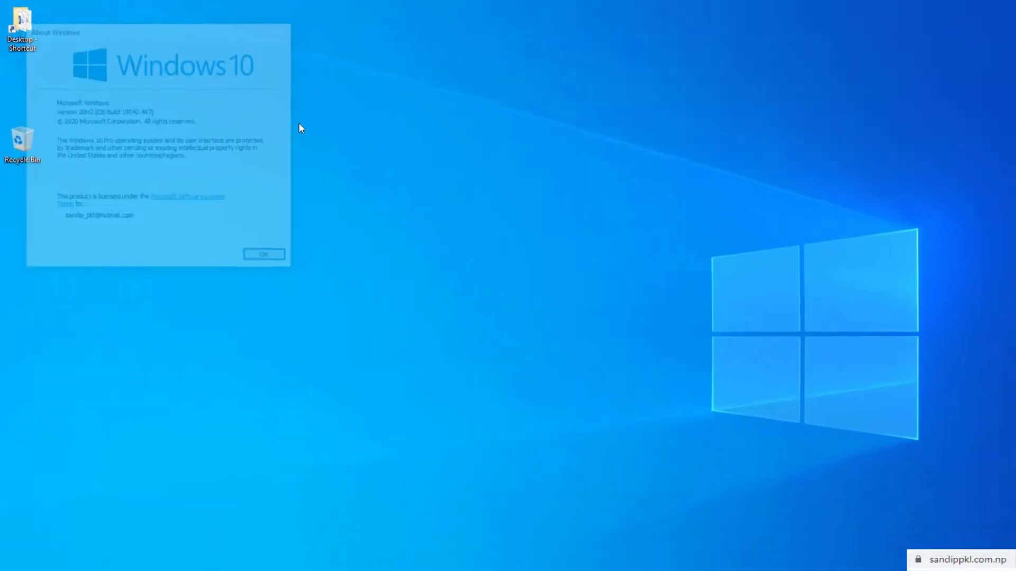
# Refresh the desktop four times from its context menu, then open the Start menu.
pyautogui.rightClick(274, 105)
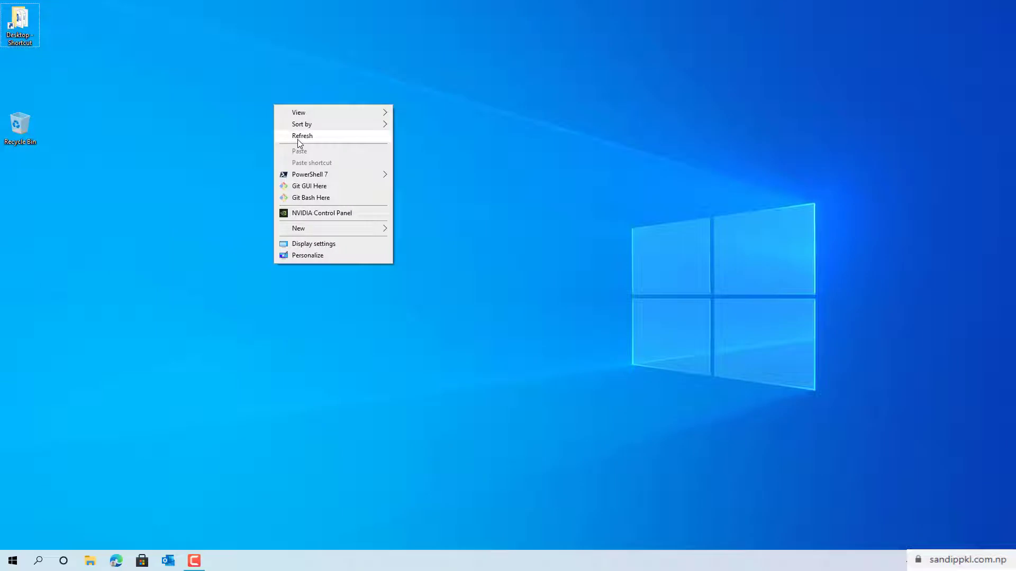
pyautogui.click(298, 140)
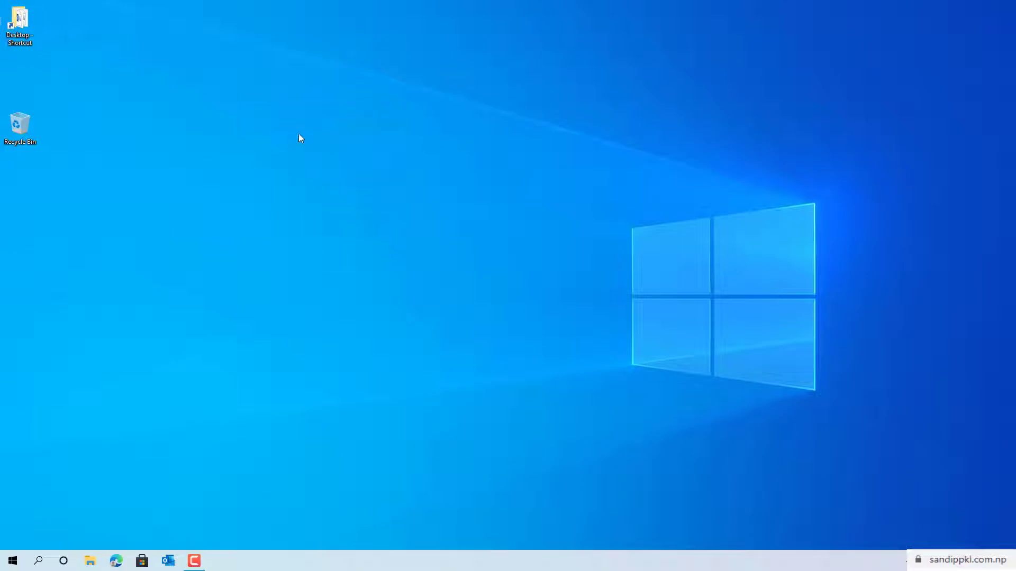
pyautogui.rightClick(267, 145)
pyautogui.click(296, 176)
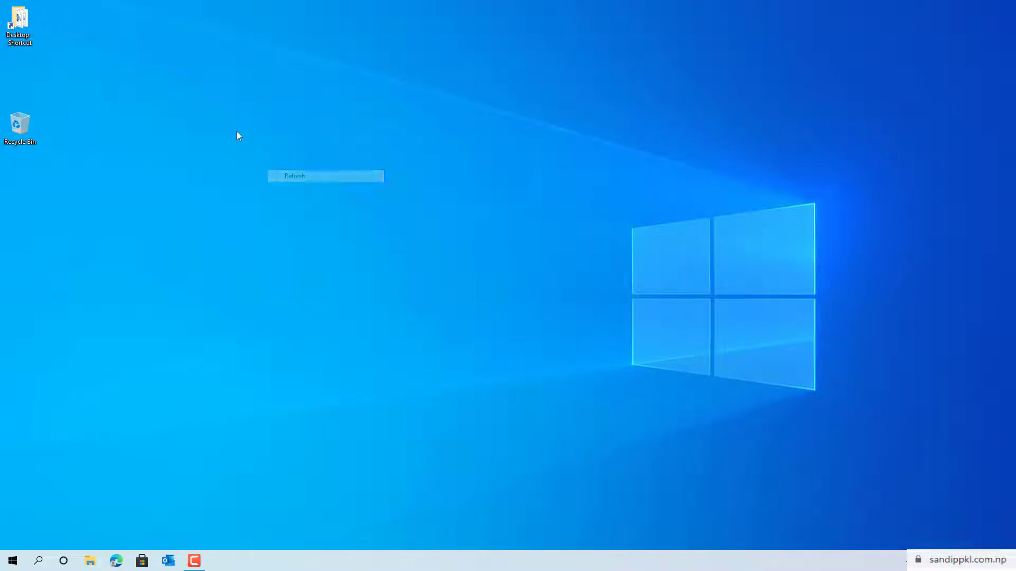
pyautogui.rightClick(236, 131)
pyautogui.click(266, 162)
pyautogui.rightClick(96, 159)
pyautogui.click(130, 192)
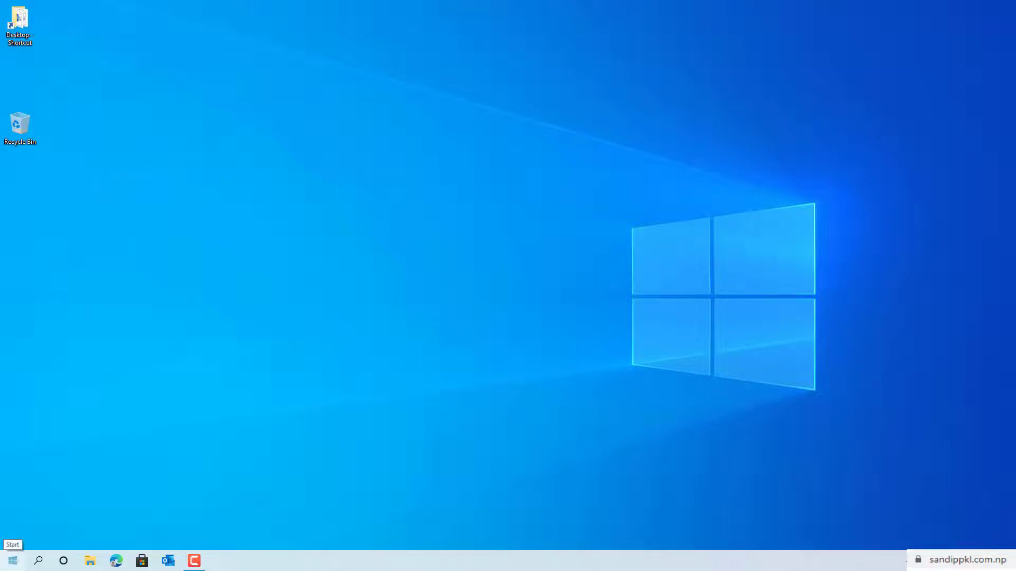
pyautogui.click(12, 560)
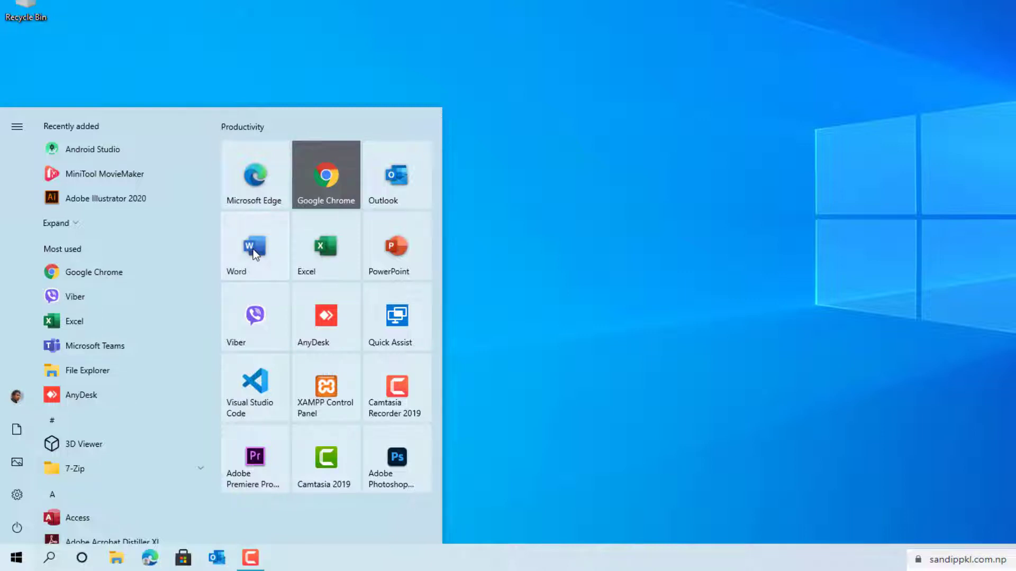
pyautogui.moveTo(4, 491)
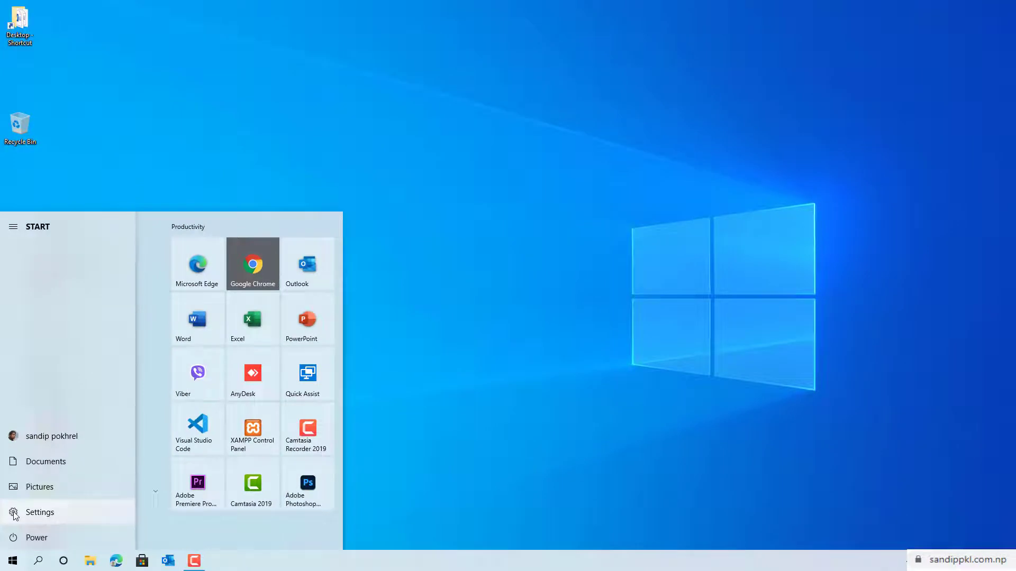
# Open the Colors page under Personalization in Windows Settings.
pyautogui.click(14, 512)
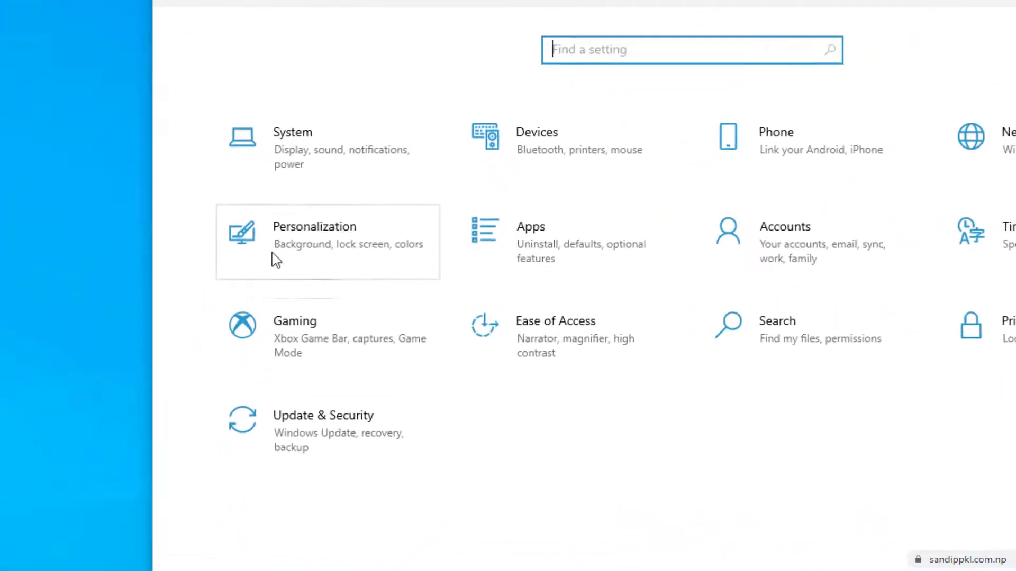
pyautogui.click(382, 247)
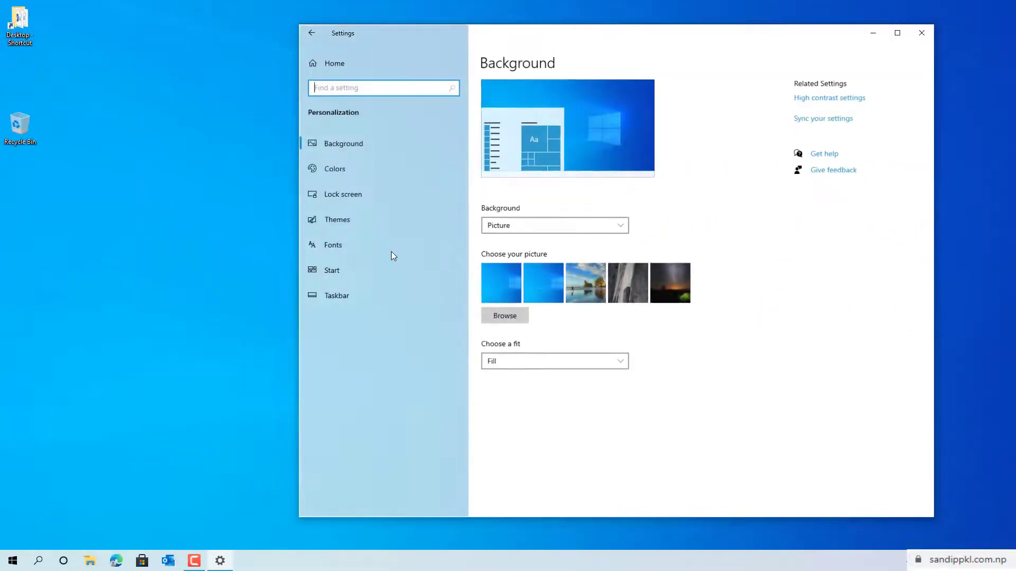
pyautogui.click(363, 171)
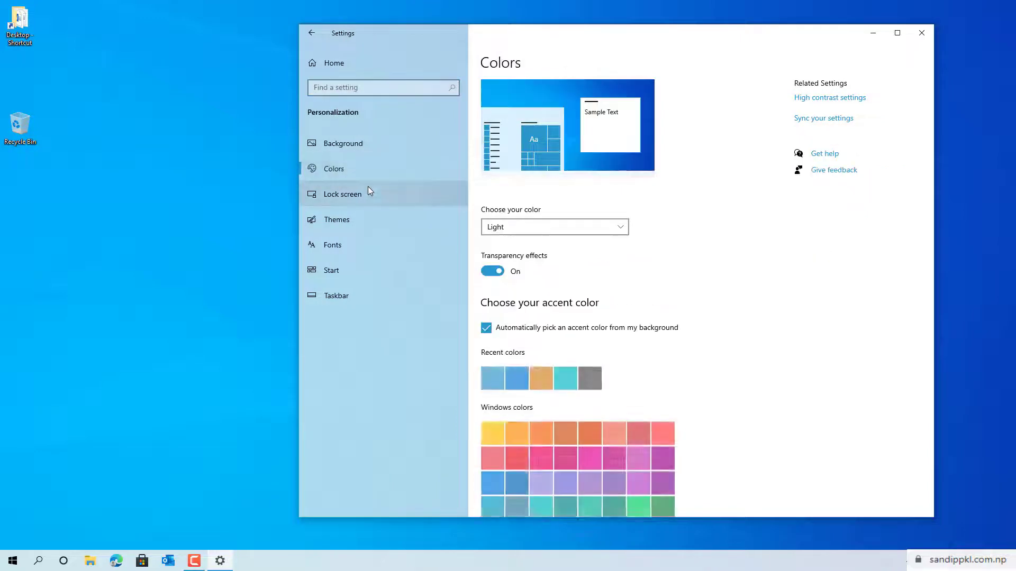
# Try Dark then Custom colour mode, setting both Windows and app modes to Light.
pyautogui.click(529, 228)
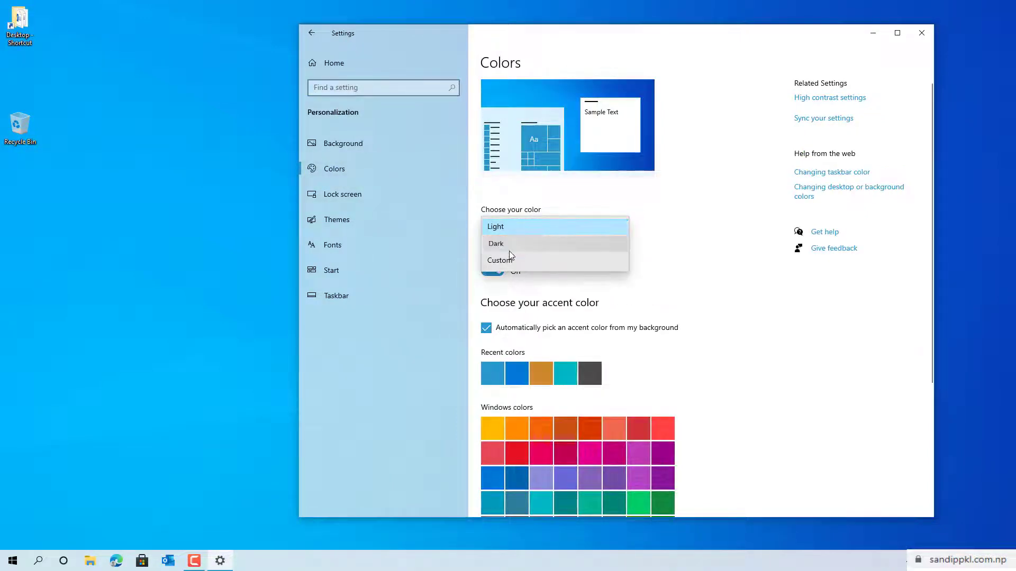
pyautogui.click(510, 244)
pyautogui.click(13, 561)
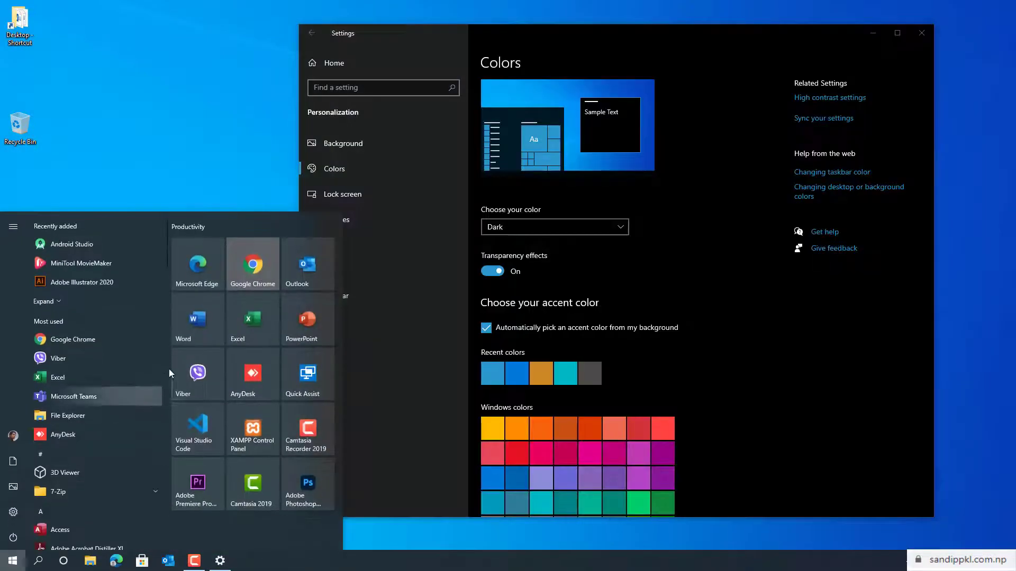
pyautogui.click(553, 227)
pyautogui.click(505, 243)
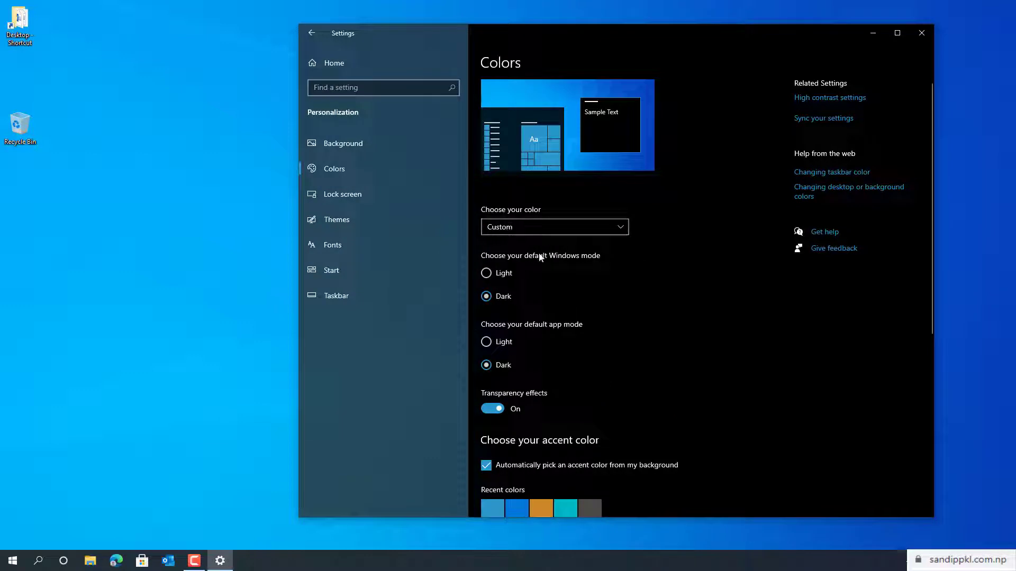
pyautogui.click(485, 273)
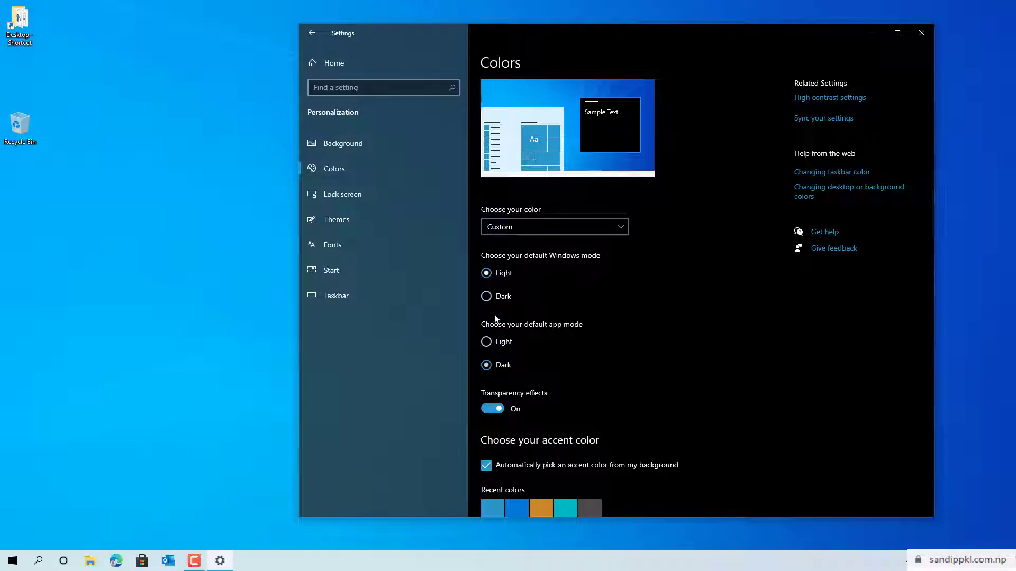
pyautogui.click(485, 342)
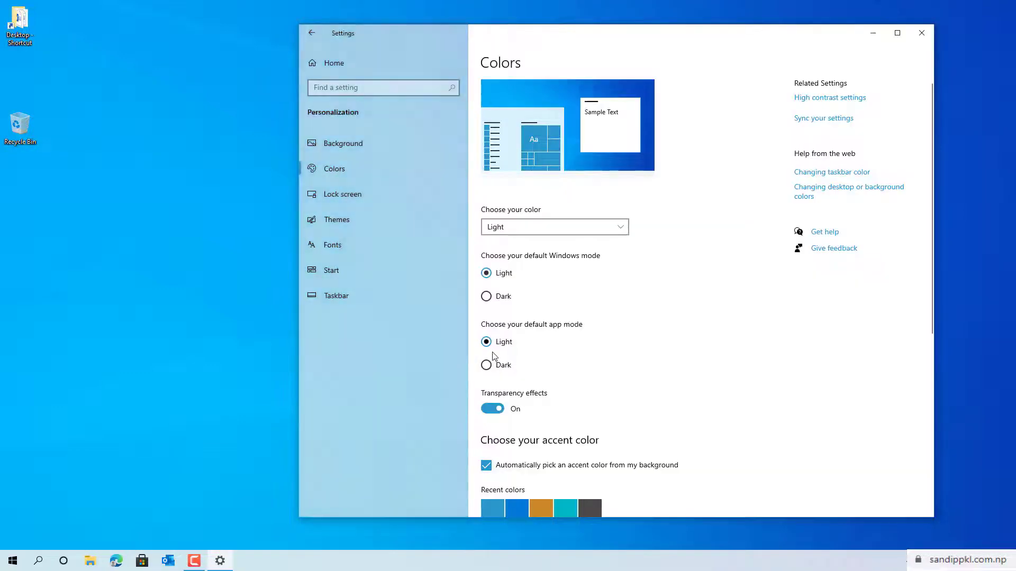
# Choose the orange accent colour, show it on title bars and borders, and preview it in Edge.
pyautogui.scroll(-4, 540, 355)
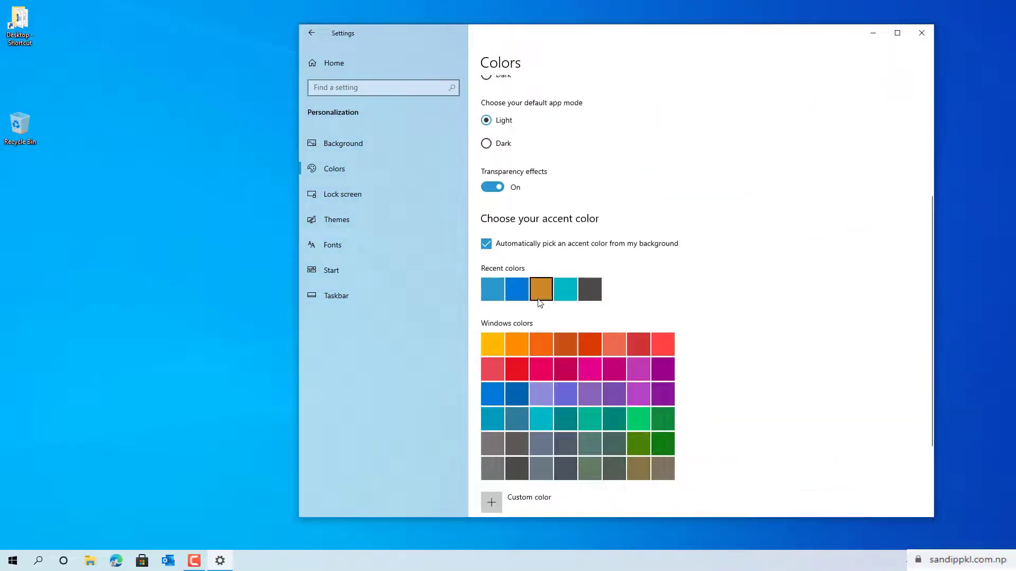
pyautogui.click(517, 348)
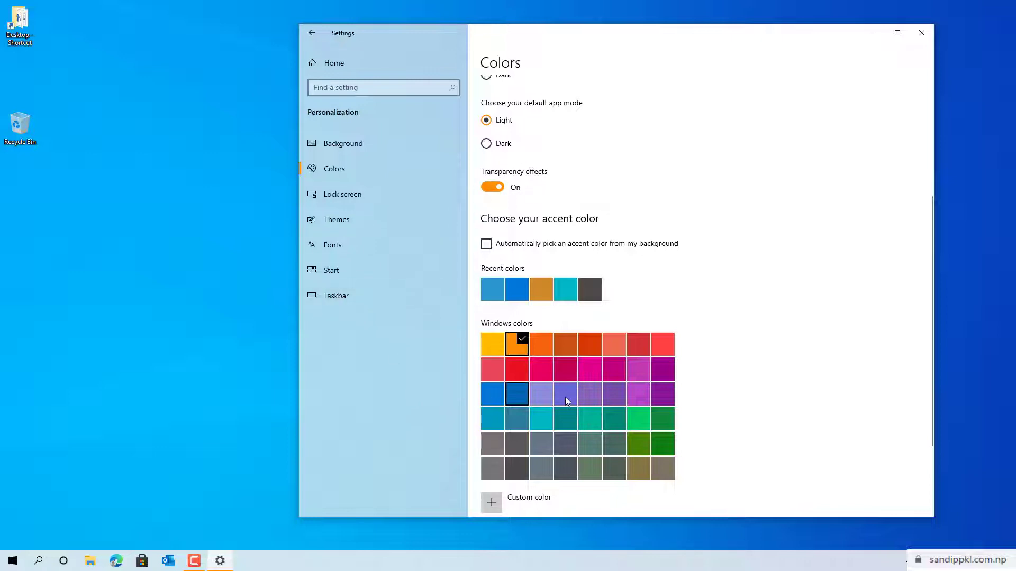
pyautogui.scroll(-2, 577, 501)
pyautogui.scroll(-1, 577, 501)
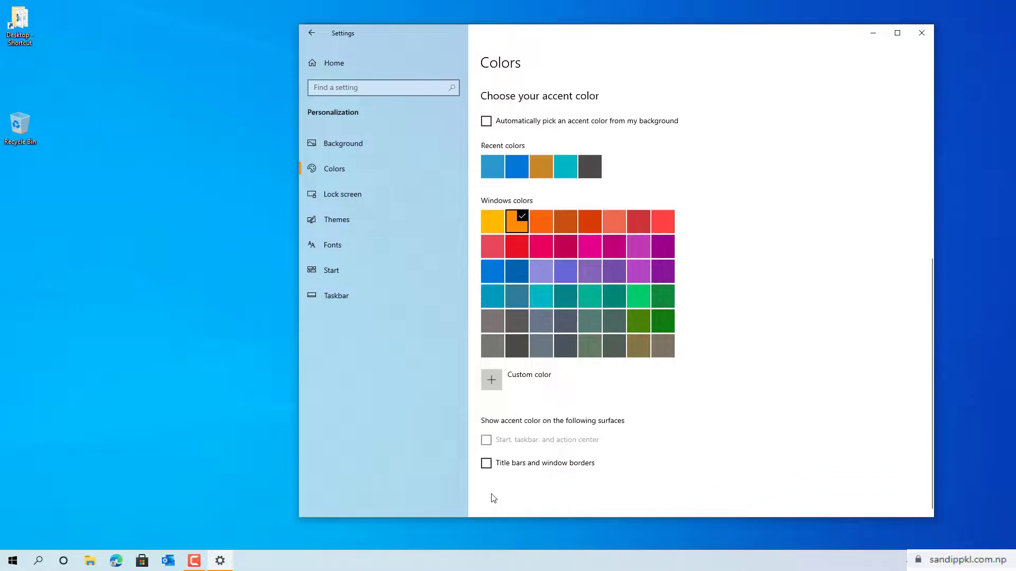
pyautogui.click(487, 464)
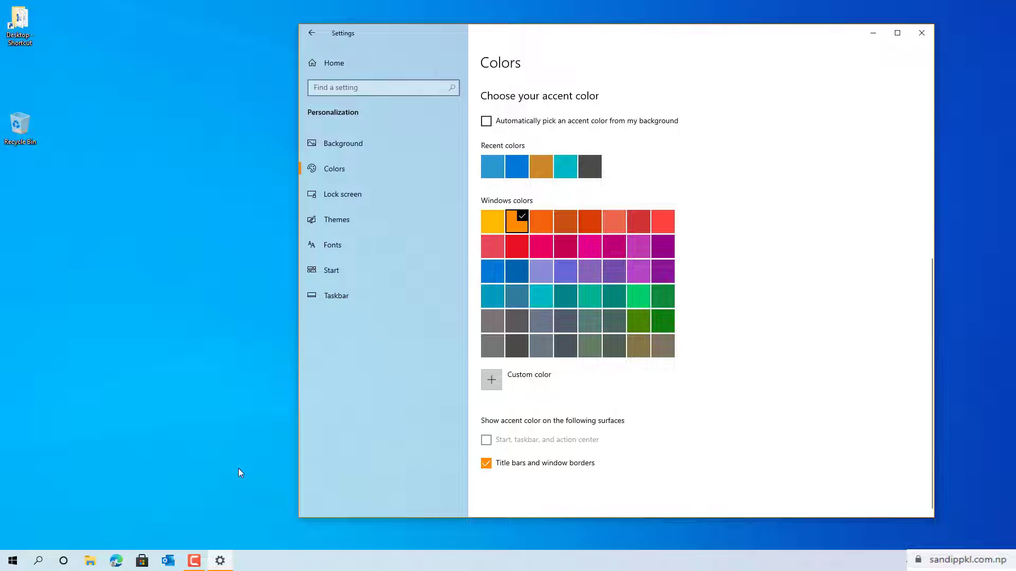
pyautogui.click(116, 561)
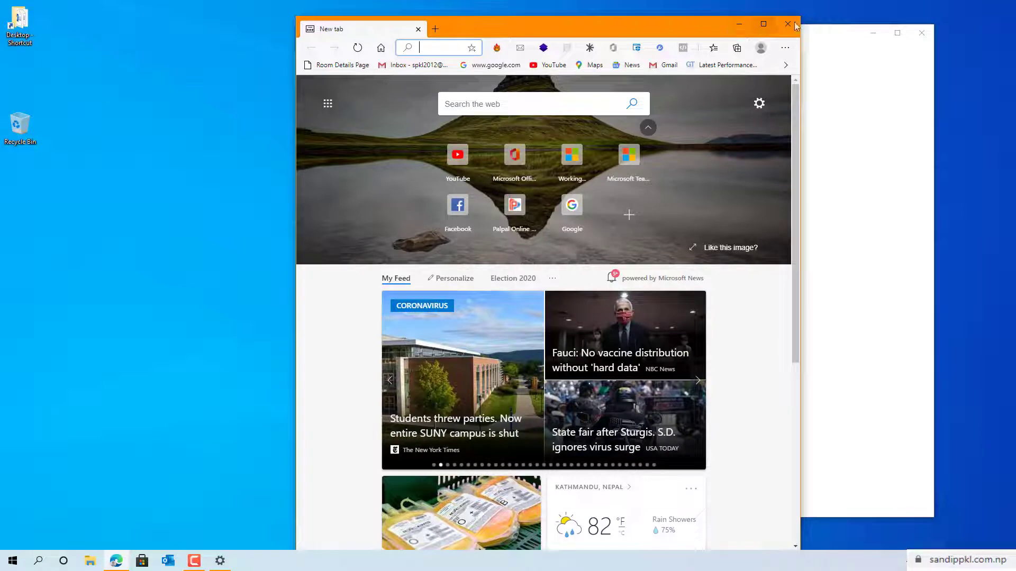
pyautogui.click(738, 29)
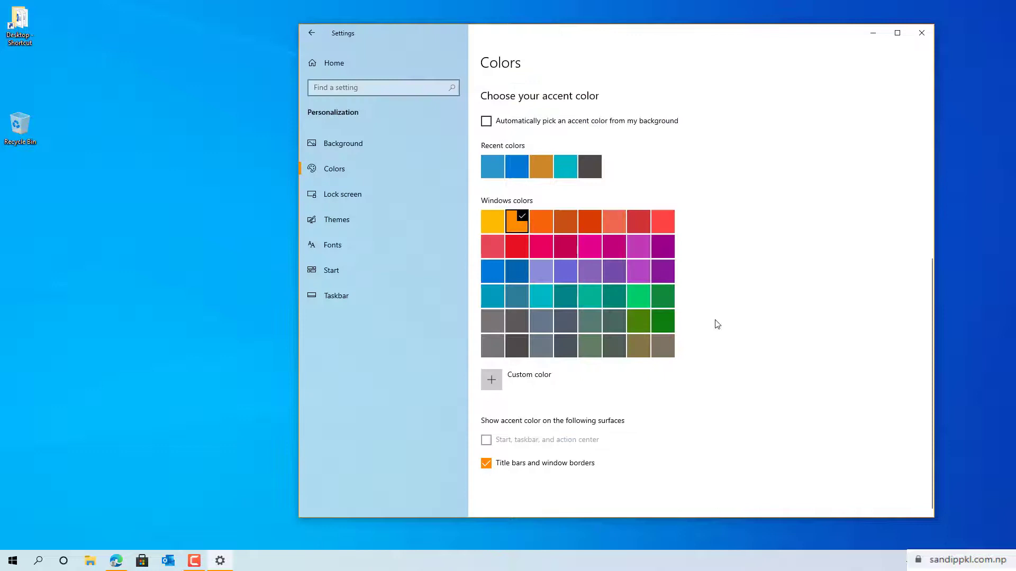
# Apply the Flowers theme from the Themes page and return to the Settings home.
pyautogui.scroll(5, 626, 399)
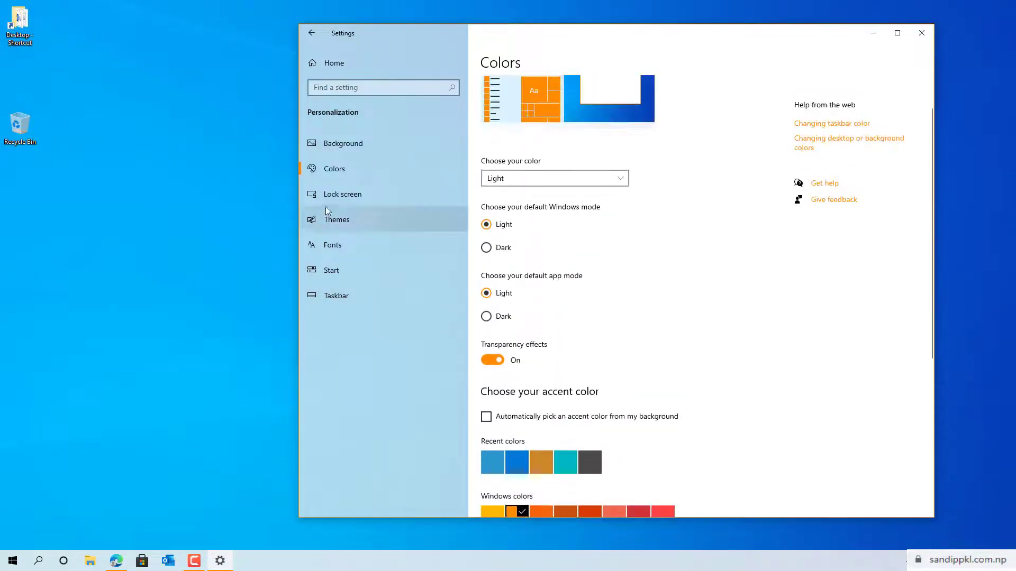
pyautogui.click(335, 192)
pyautogui.click(343, 223)
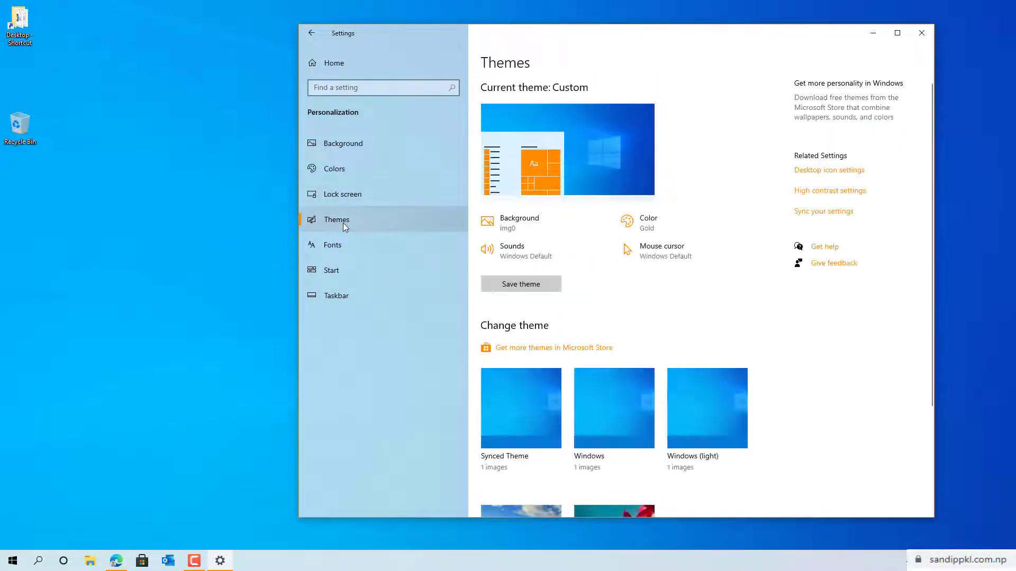
pyautogui.scroll(-3, 582, 349)
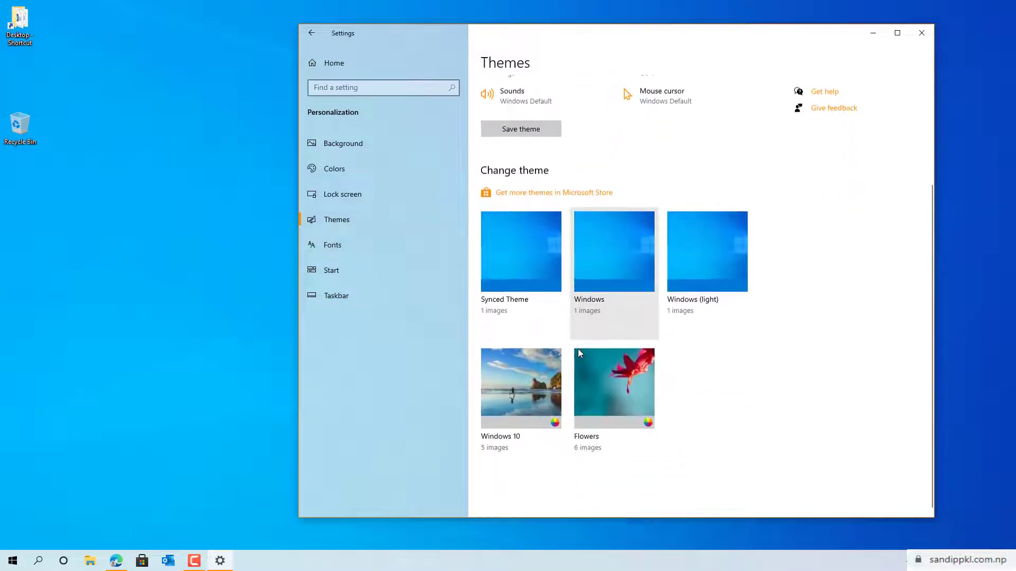
pyautogui.click(627, 391)
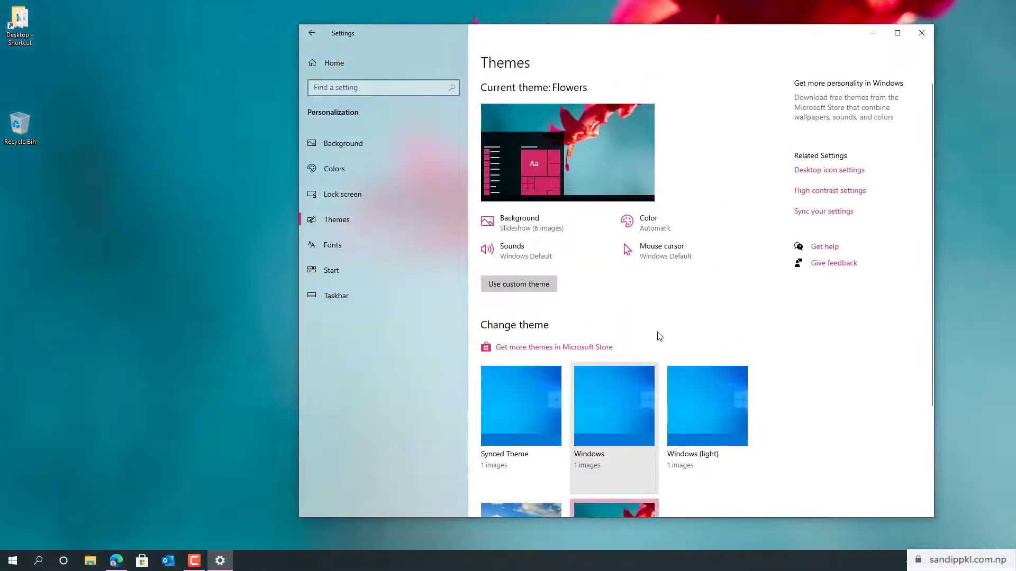
pyautogui.scroll(-3, 608, 417)
pyautogui.scroll(3, 633, 430)
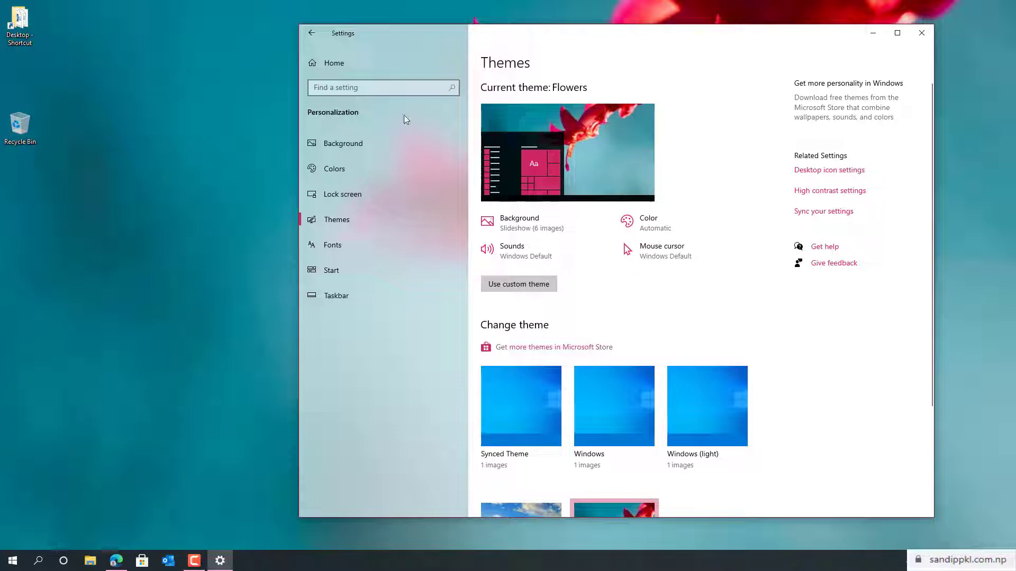
pyautogui.click(310, 35)
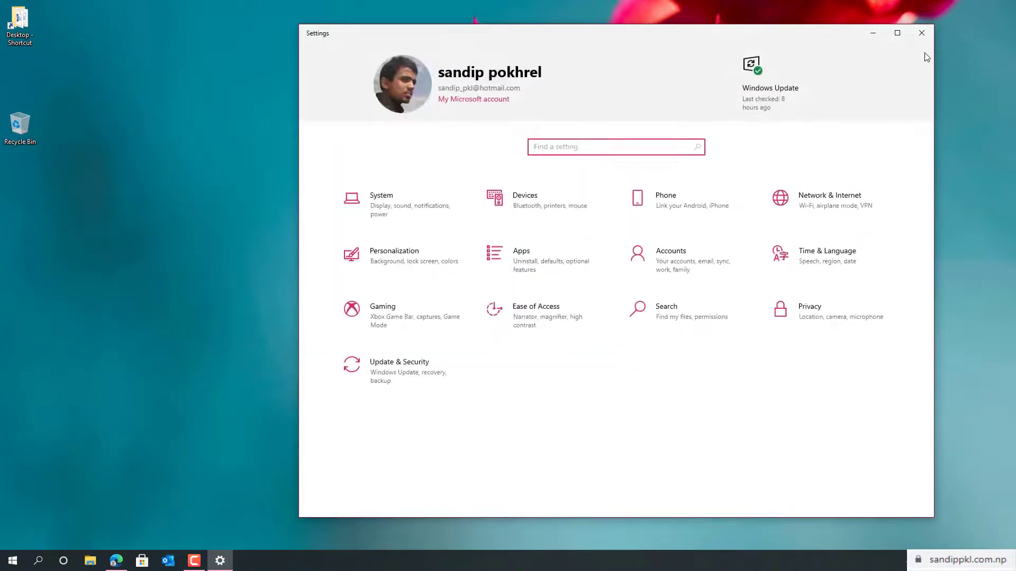
# Close Settings and clear the Microsoft Store and Water Retreat notifications in Action Center.
pyautogui.click(922, 34)
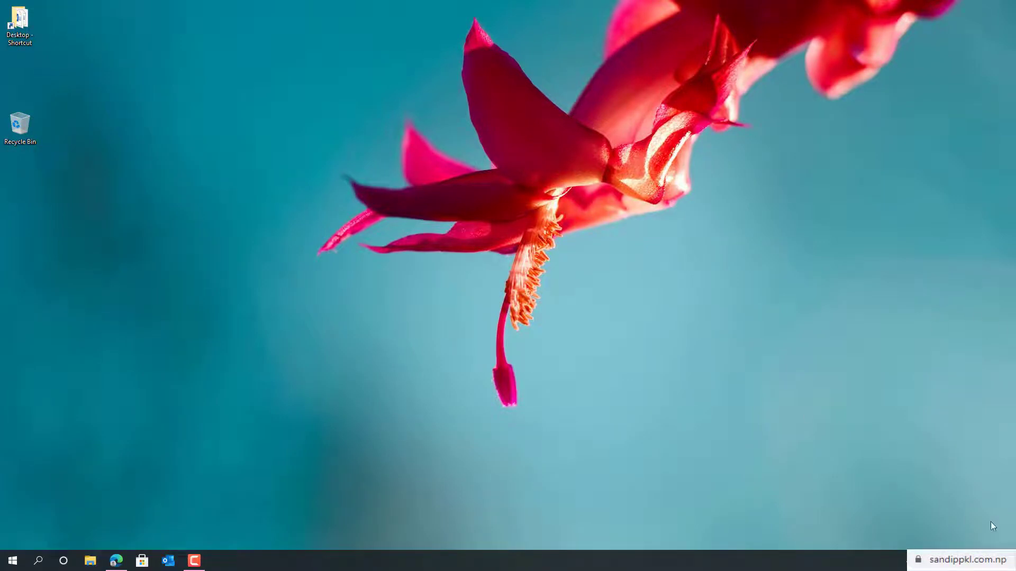
pyautogui.press('super+a')
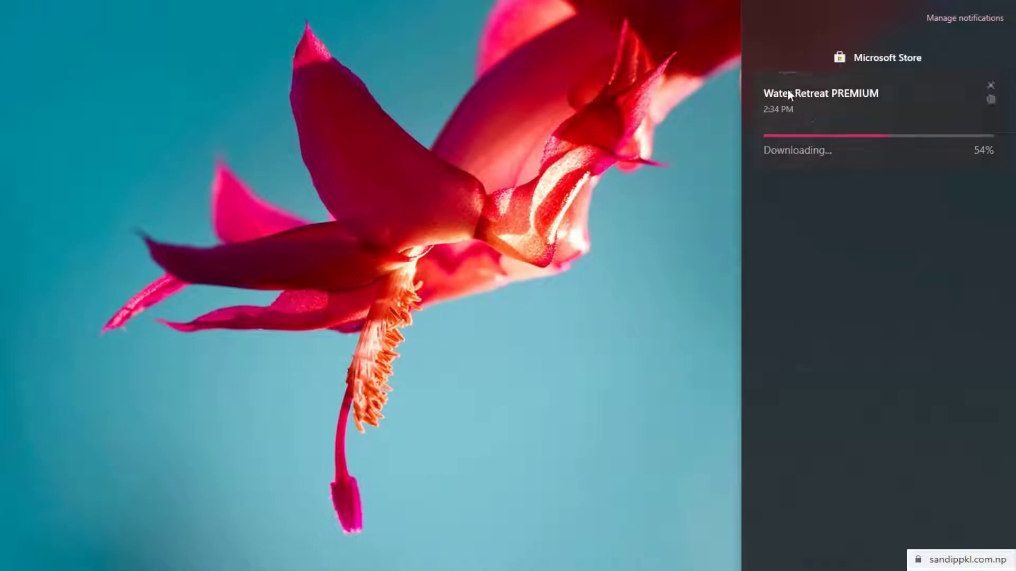
pyautogui.click(763, 94)
pyautogui.moveTo(822, 108); pyautogui.dragTo(947, 110)
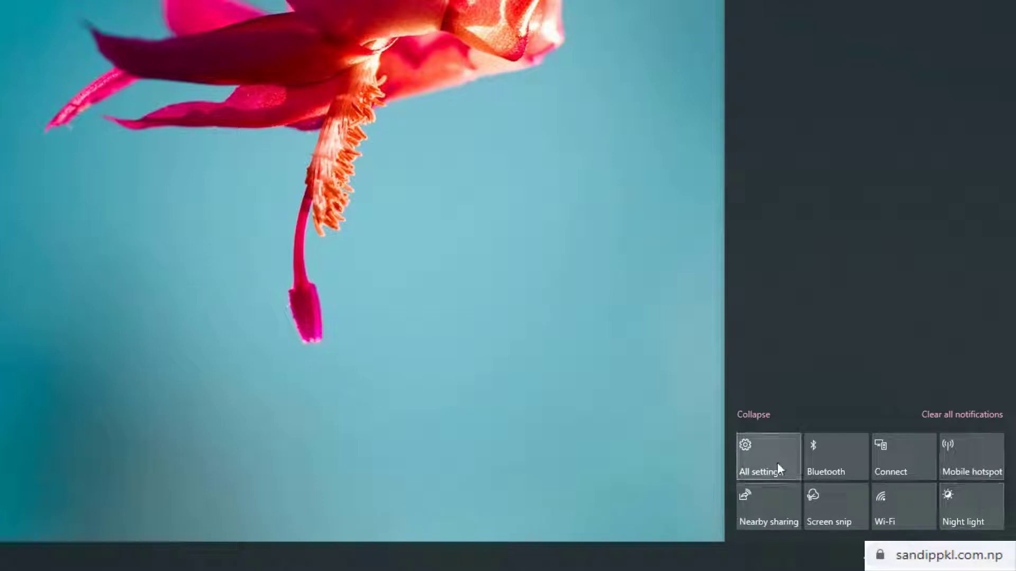
# Expand the quick action tiles to full view and enter edit mode.
pyautogui.click(755, 415)
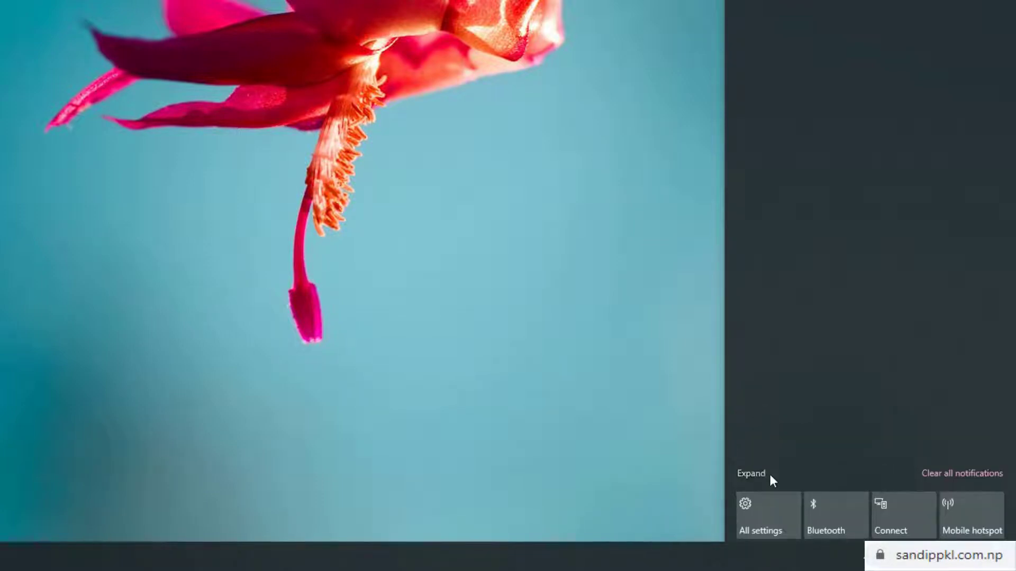
pyautogui.click(755, 474)
pyautogui.rightClick(815, 255)
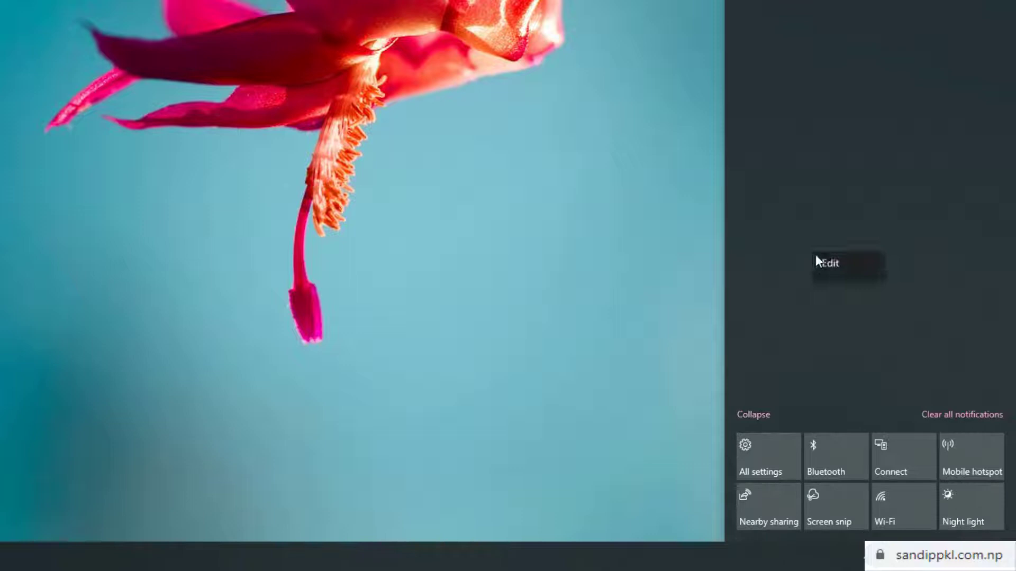
pyautogui.click(836, 277)
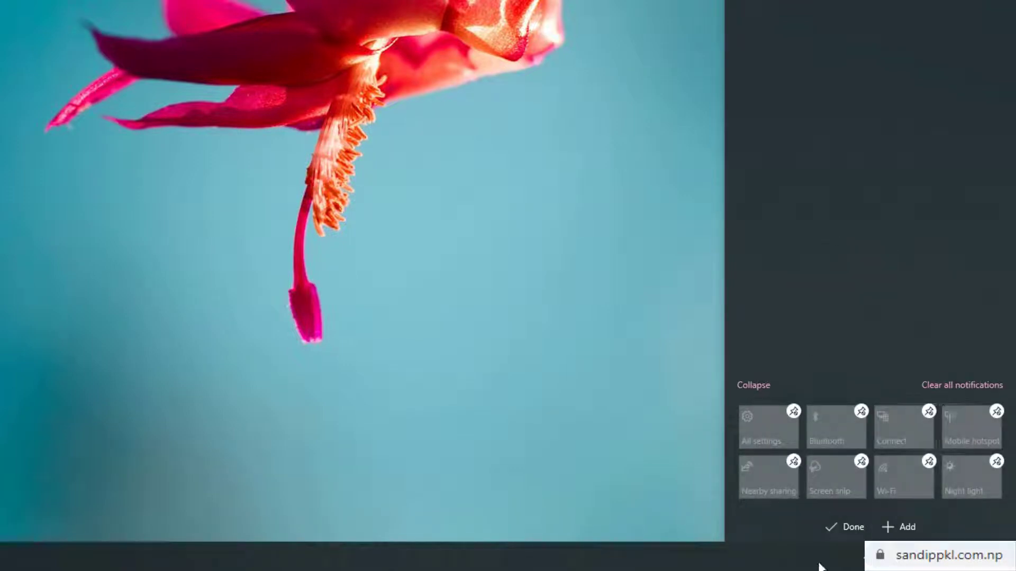
# Add Airplane mode, Network, Location and Focus assist quick actions, then finish editing.
pyautogui.click(888, 528)
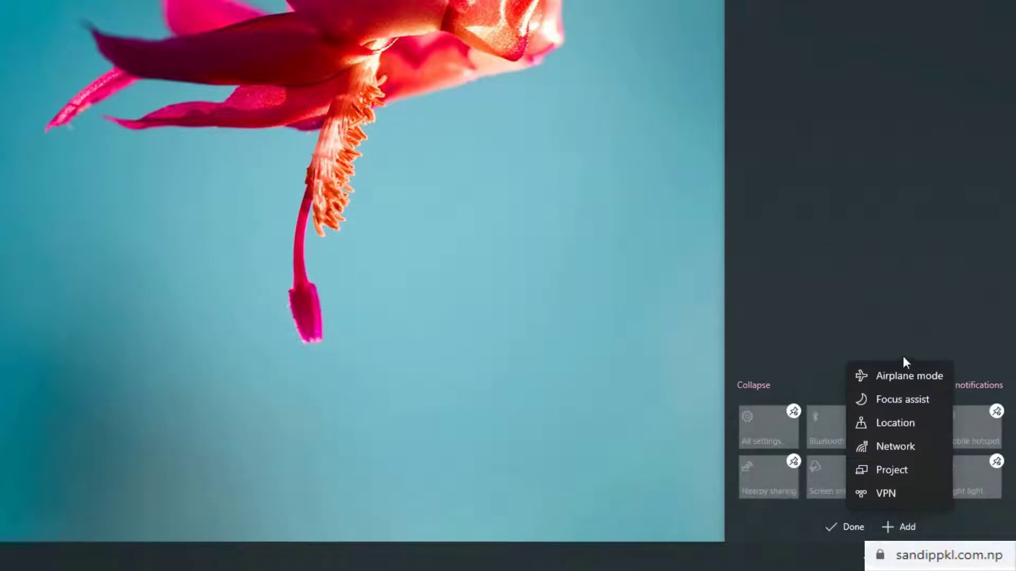
pyautogui.click(900, 376)
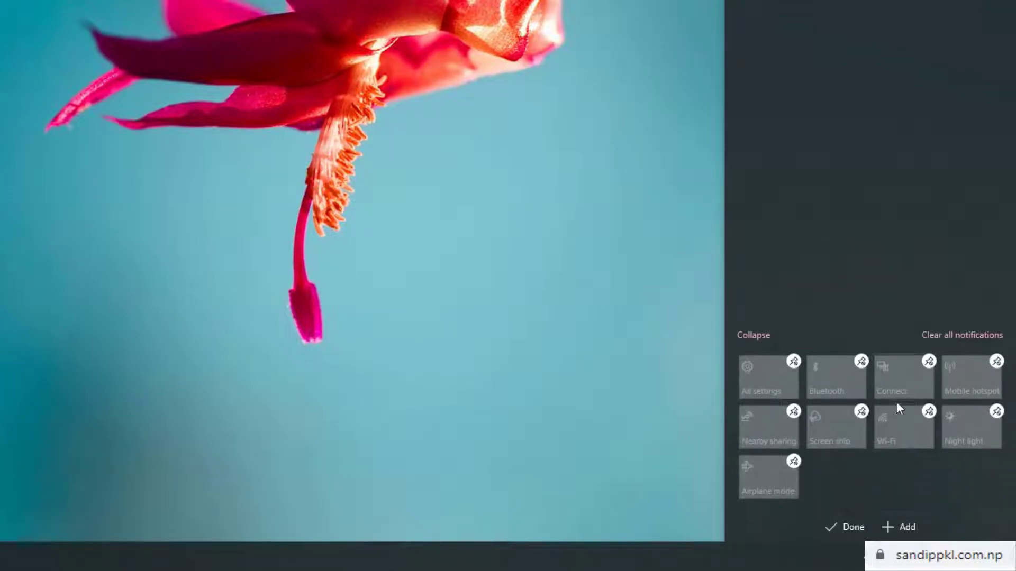
pyautogui.click(896, 527)
pyautogui.click(901, 446)
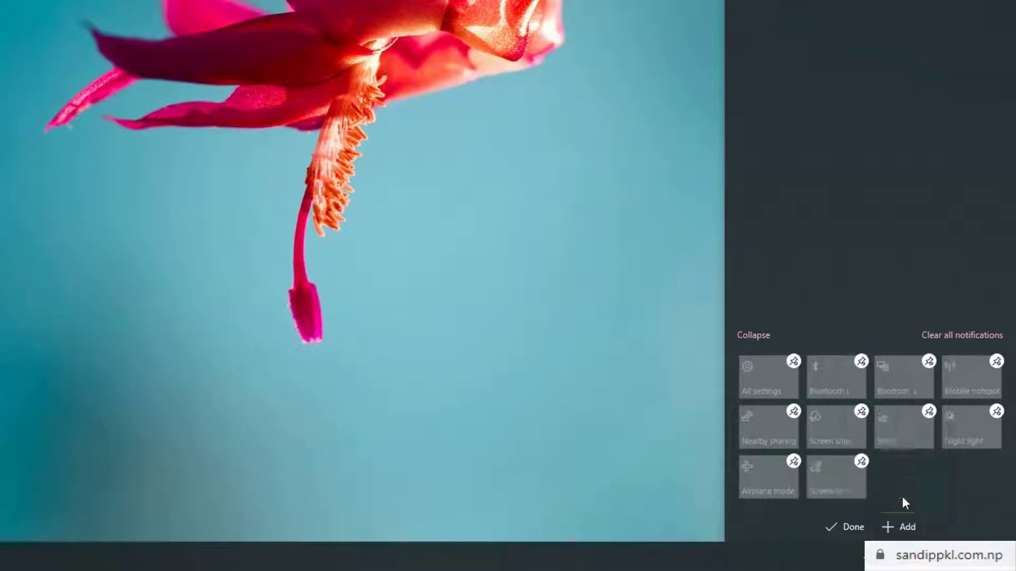
pyautogui.click(890, 523)
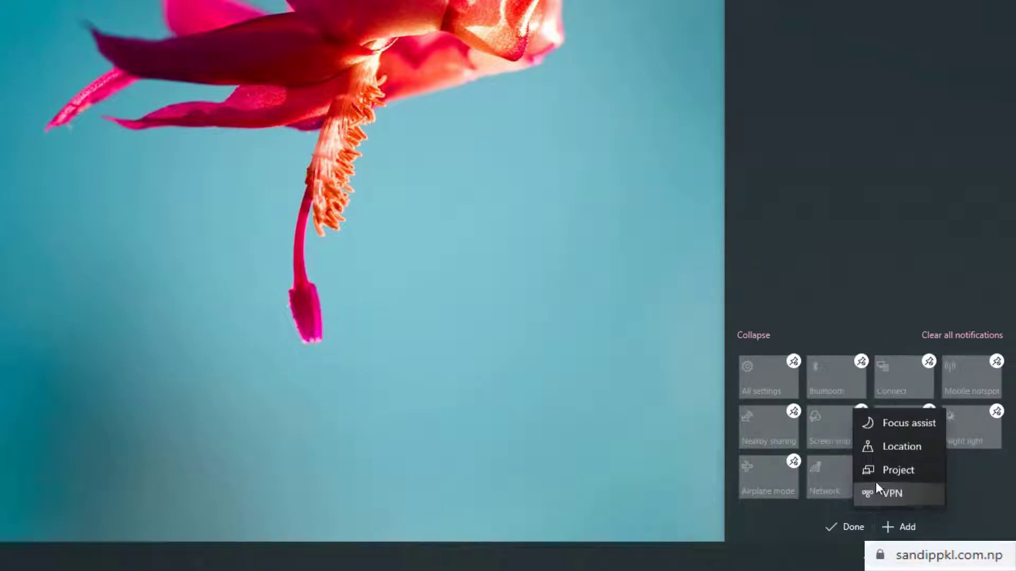
pyautogui.click(901, 451)
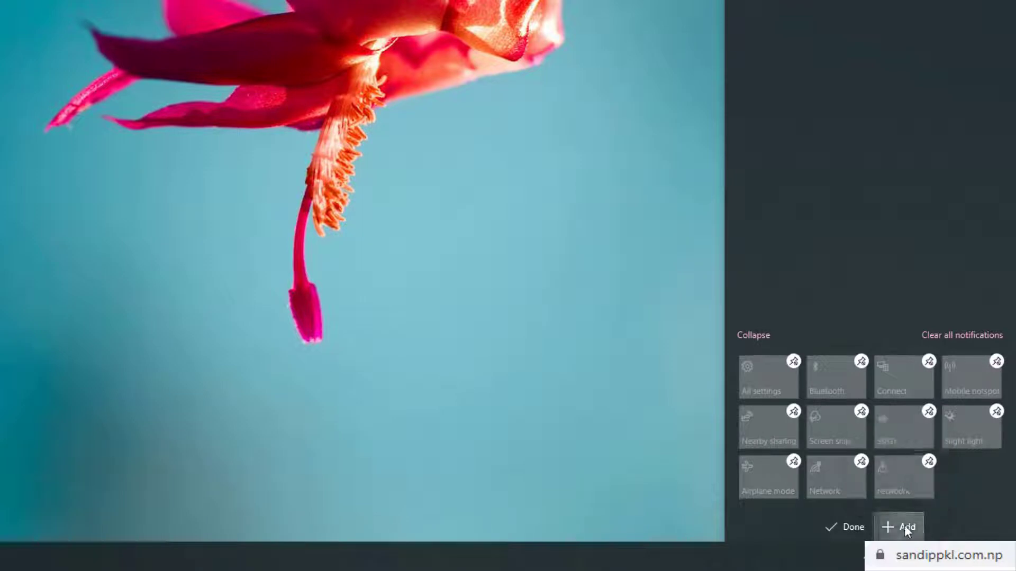
pyautogui.click(904, 525)
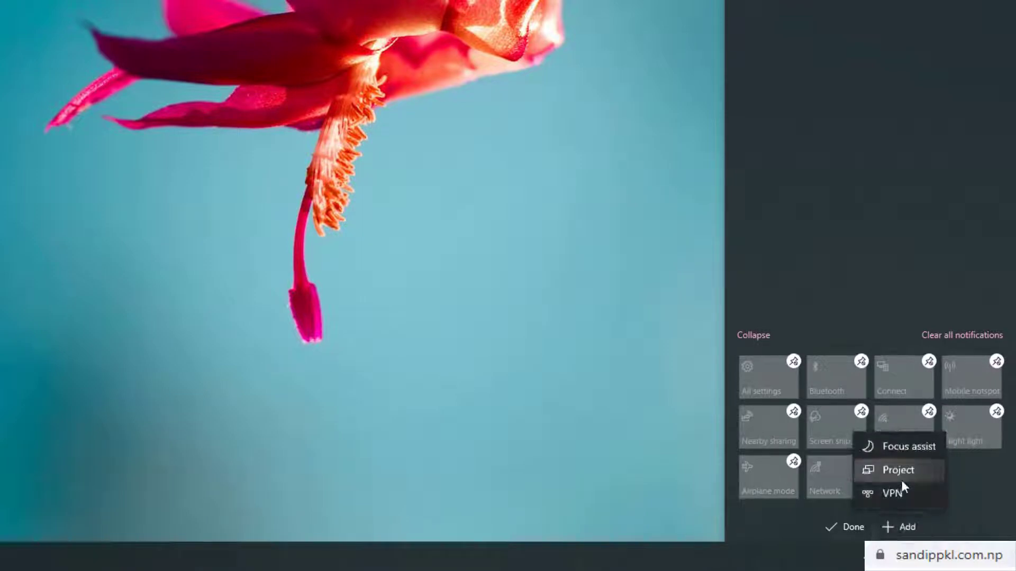
pyautogui.click(915, 448)
pyautogui.click(844, 526)
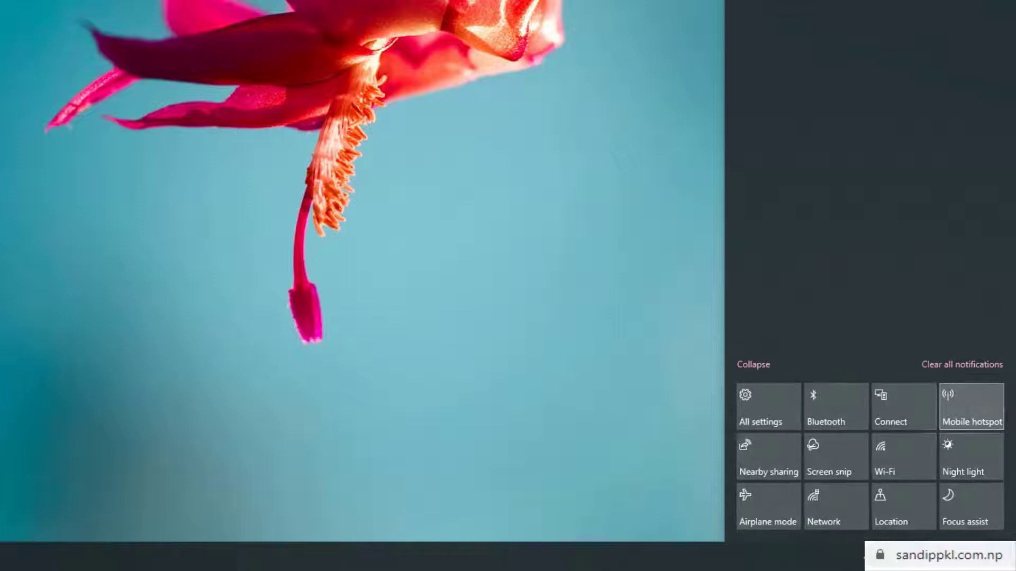
# Toggle Wi-Fi and Night light on and back off.
pyautogui.click(896, 466)
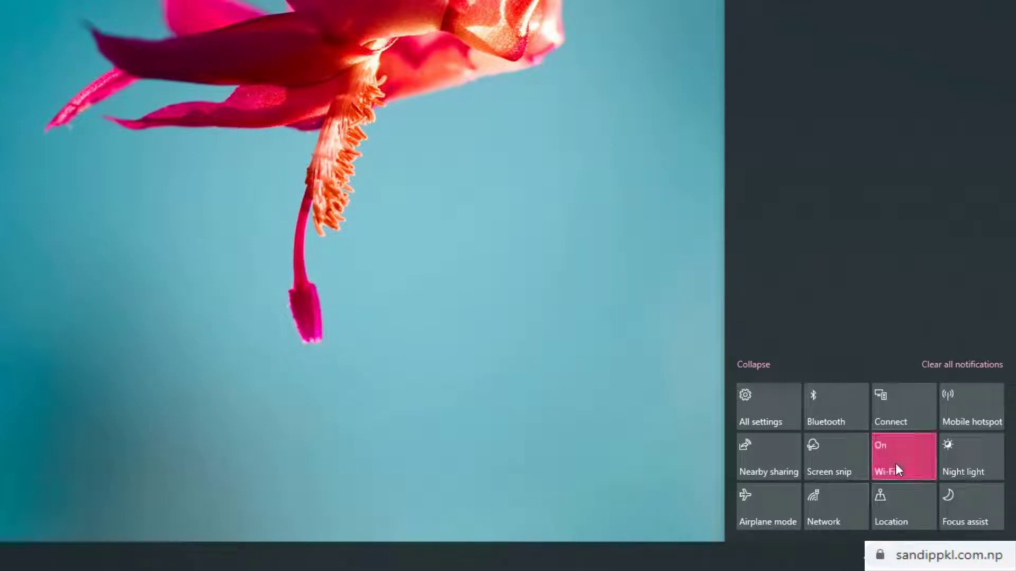
pyautogui.click(894, 464)
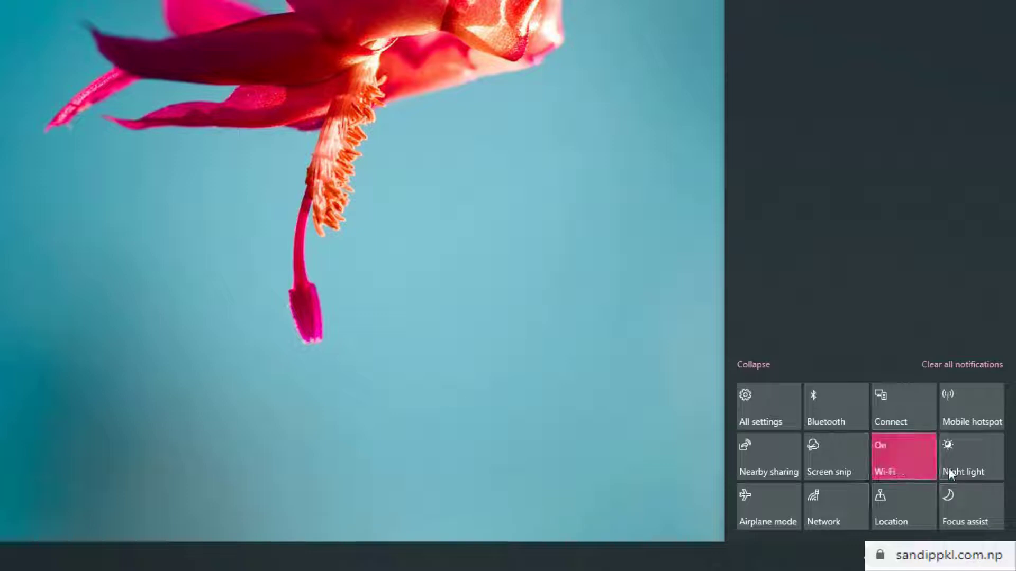
pyautogui.click(969, 465)
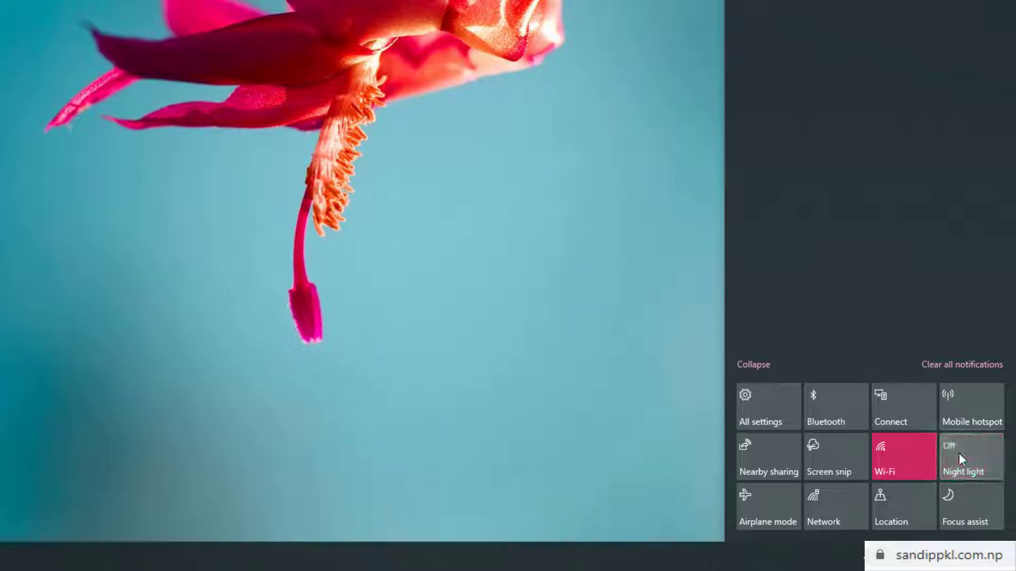
pyautogui.click(958, 453)
pyautogui.click(882, 465)
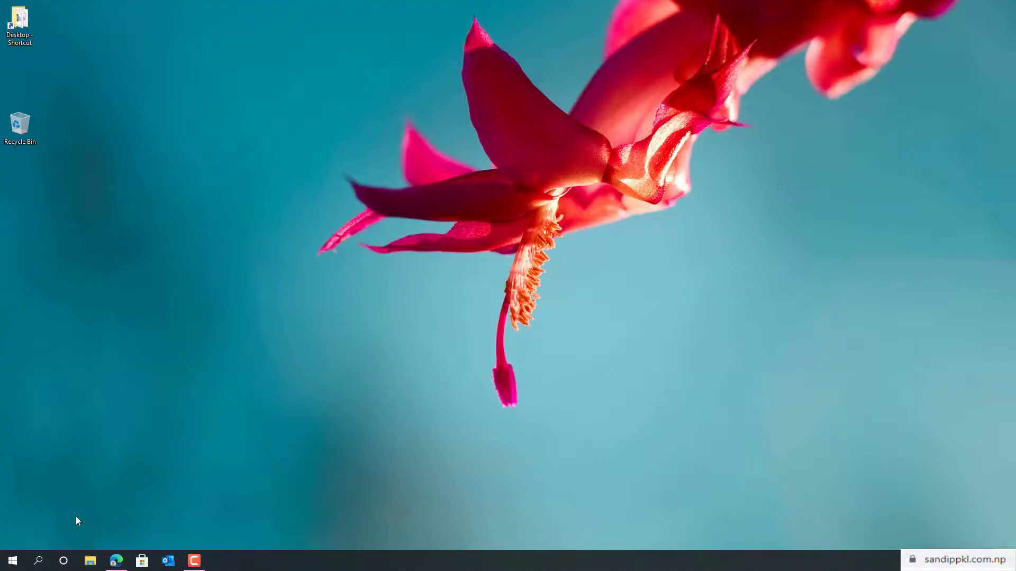
# Open a new Edge window, preview the Alt+Tab switcher, then open the Start menu.
pyautogui.press('super+2')
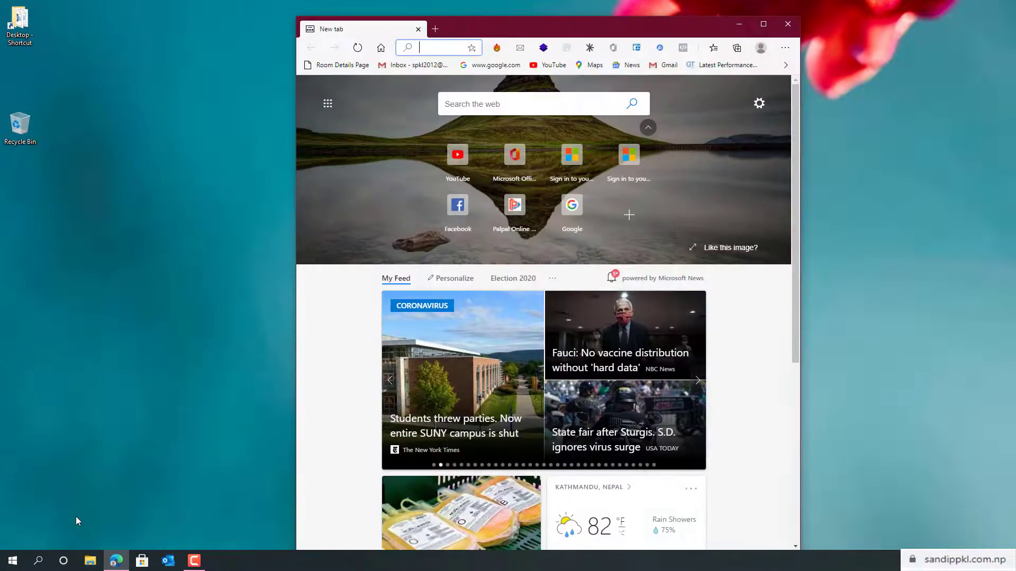
pyautogui.hotkey('alt', 'Tab')
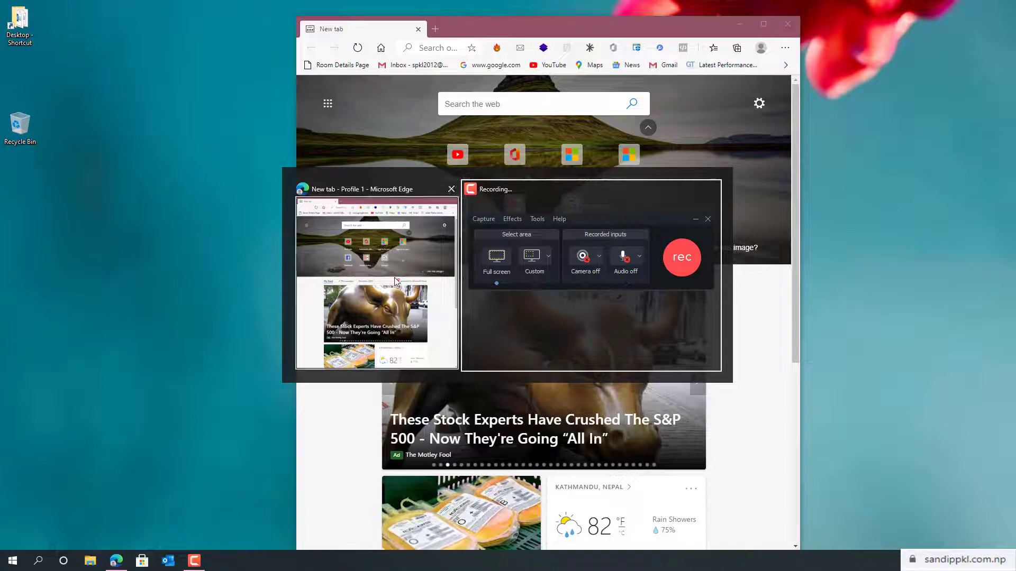
pyautogui.click(592, 295)
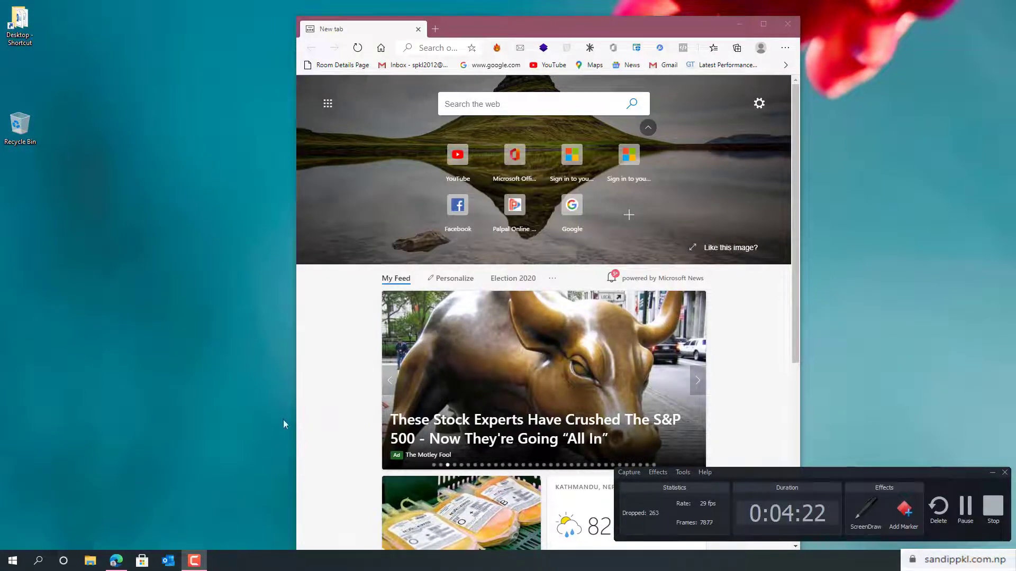
pyautogui.click(13, 560)
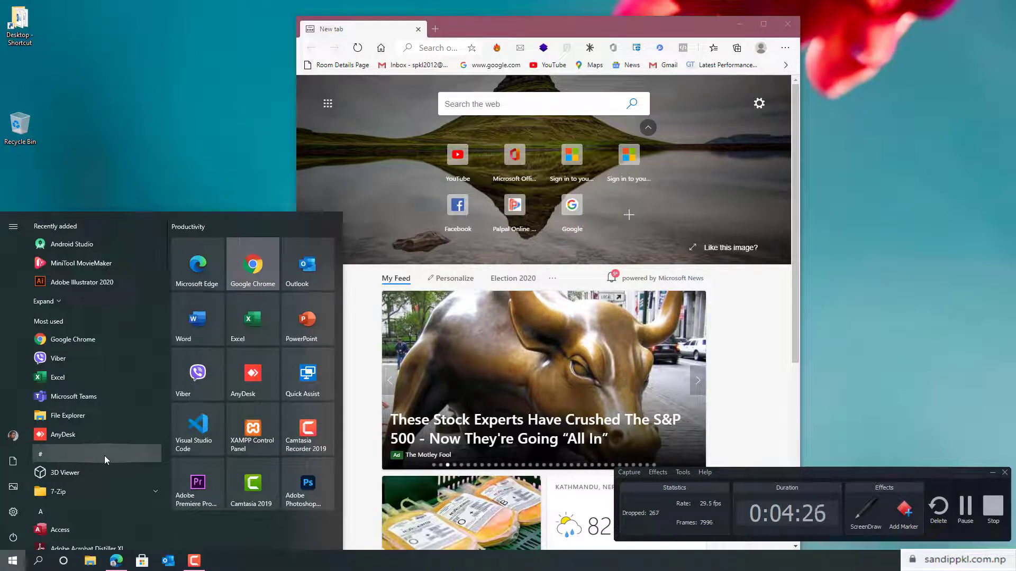
# Open the Multitasking page under System in Windows Settings.
pyautogui.click(13, 512)
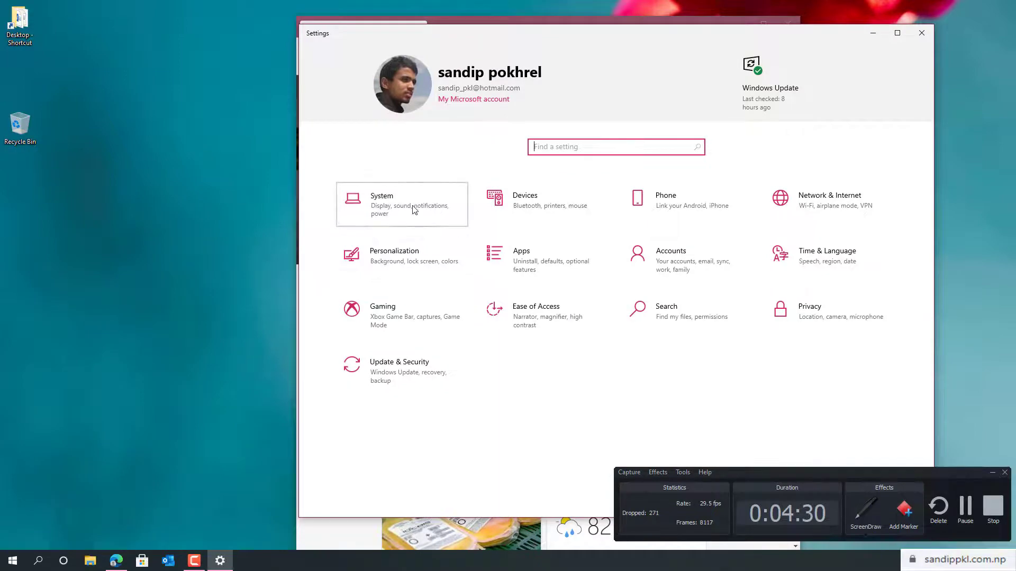
pyautogui.click(414, 210)
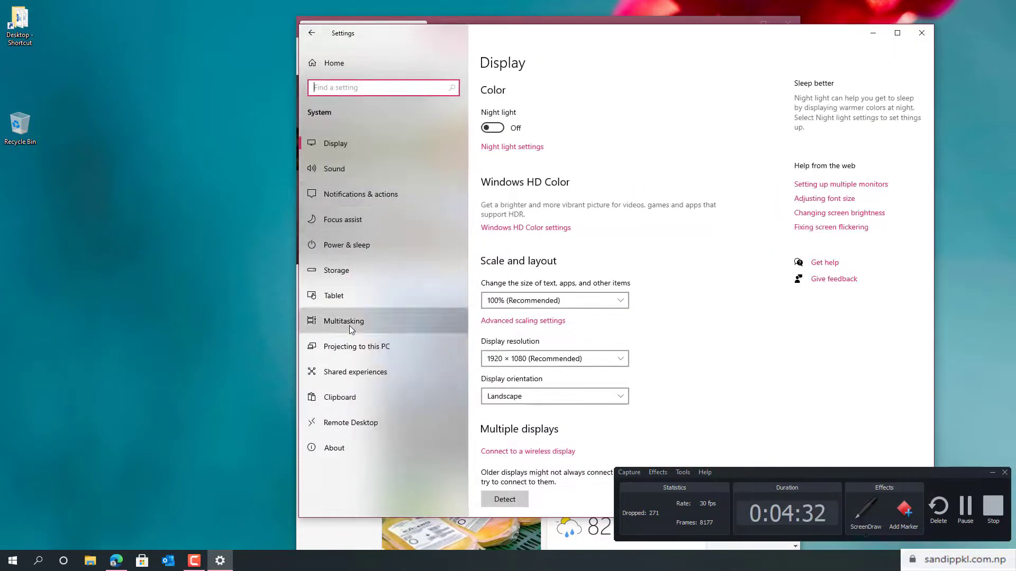
pyautogui.click(350, 328)
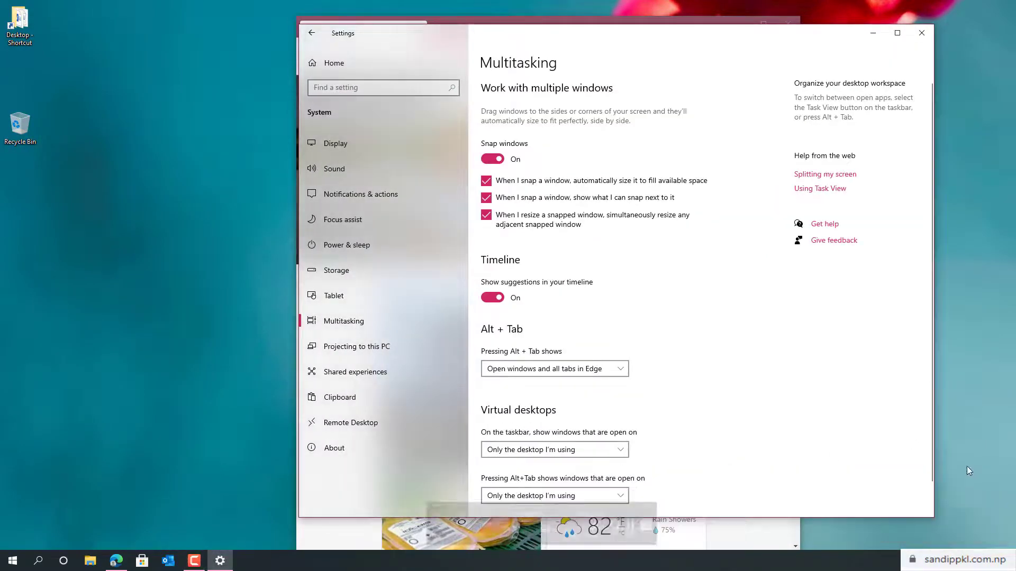
# Set Alt + Tab to show 'Open windows and 3 most recent tabs in Edge'.
pyautogui.scroll(-1, 646, 317)
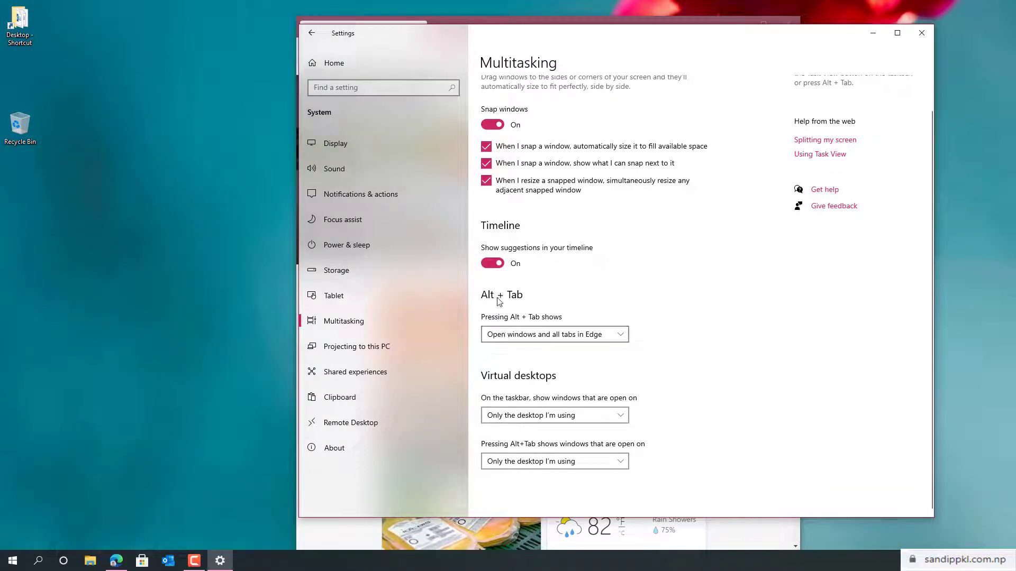
pyautogui.click(509, 335)
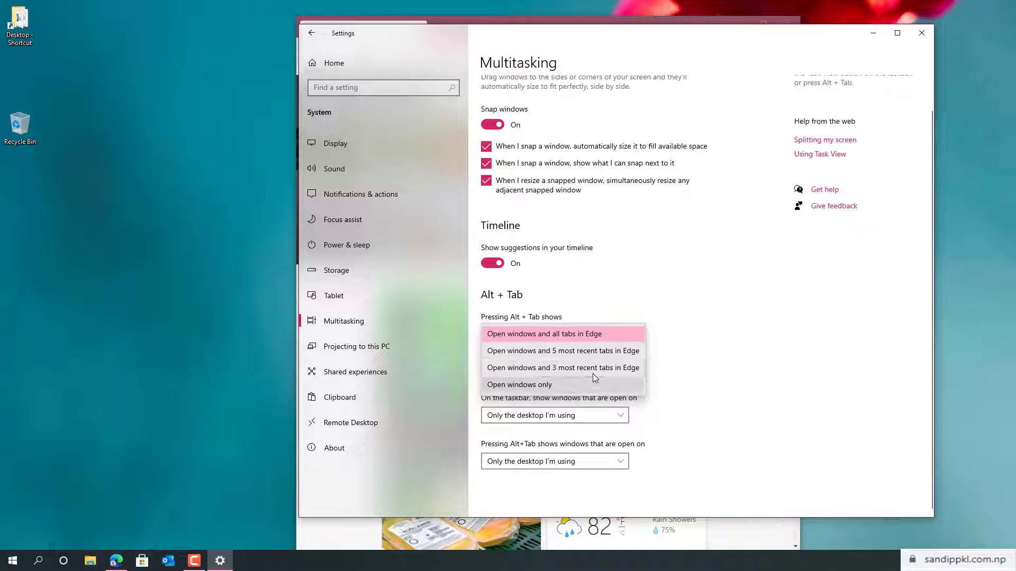
pyautogui.click(587, 351)
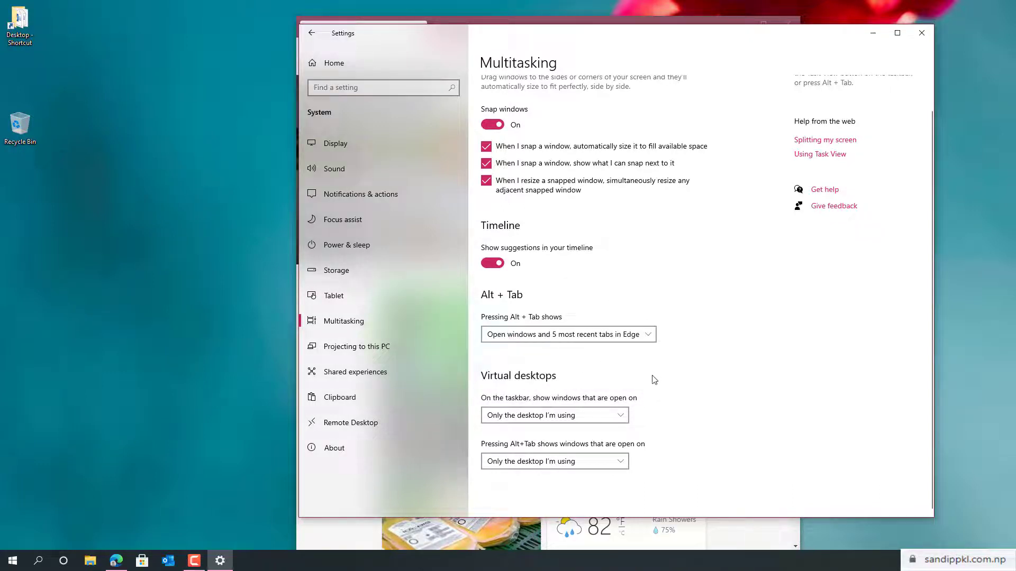
pyautogui.click(558, 335)
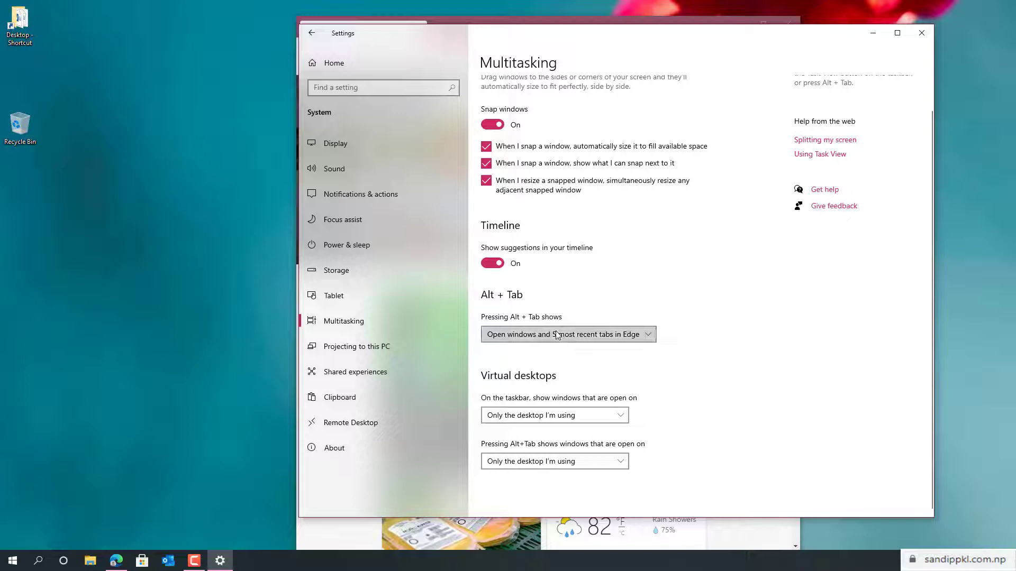
pyautogui.click(579, 353)
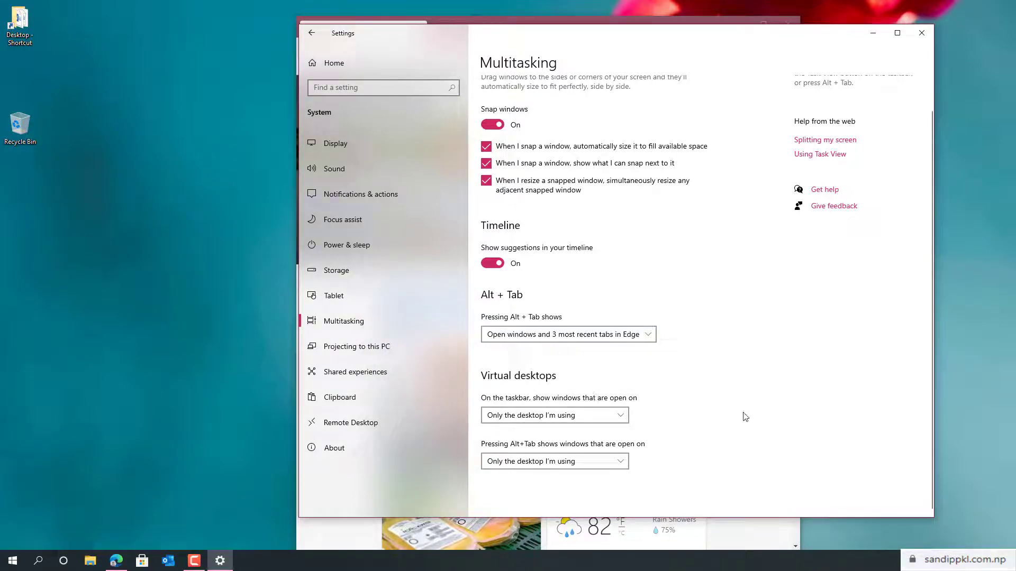
pyautogui.scroll(1, 728, 402)
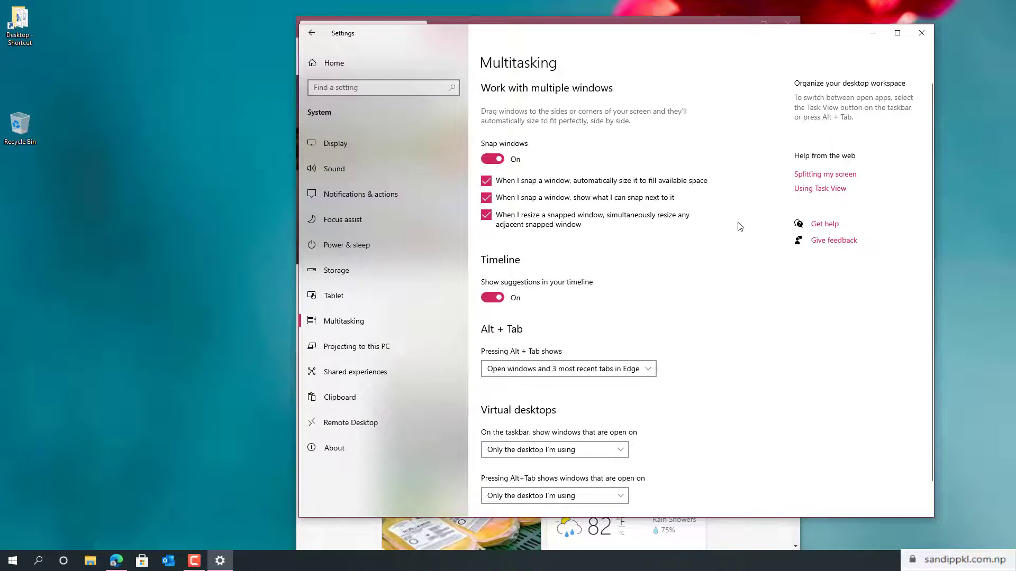
# Open the split-screen help article, close Settings, and switch among several Edge tabs.
pyautogui.click(806, 179)
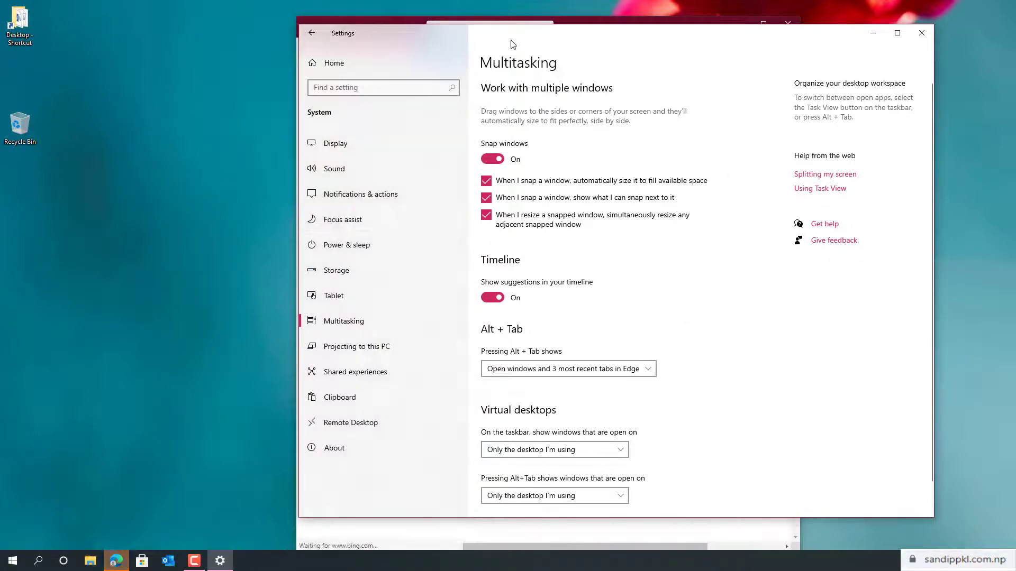
pyautogui.click(922, 36)
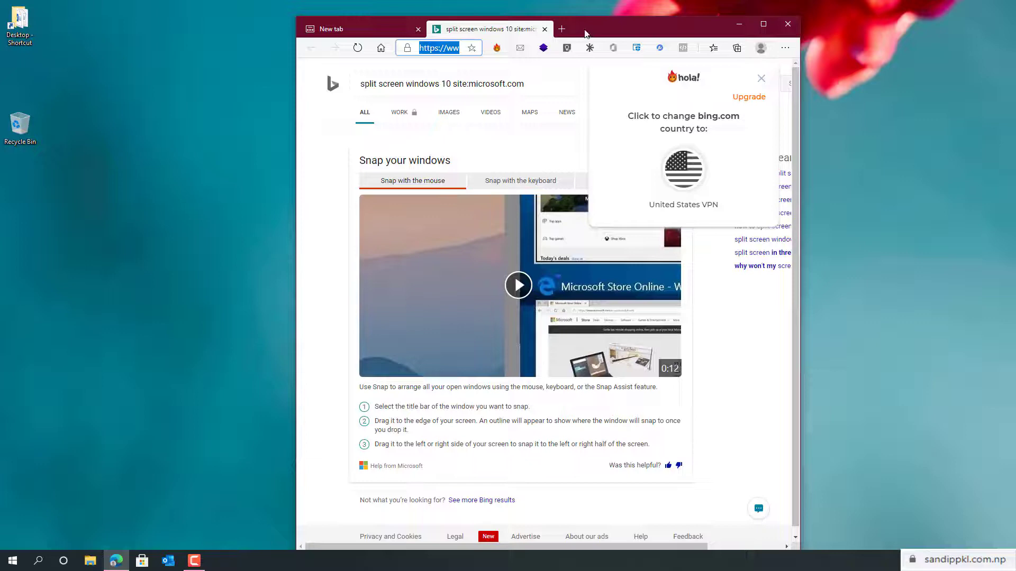
pyautogui.click(562, 29)
pyautogui.click(552, 29)
pyautogui.click(559, 29)
pyautogui.click(512, 163)
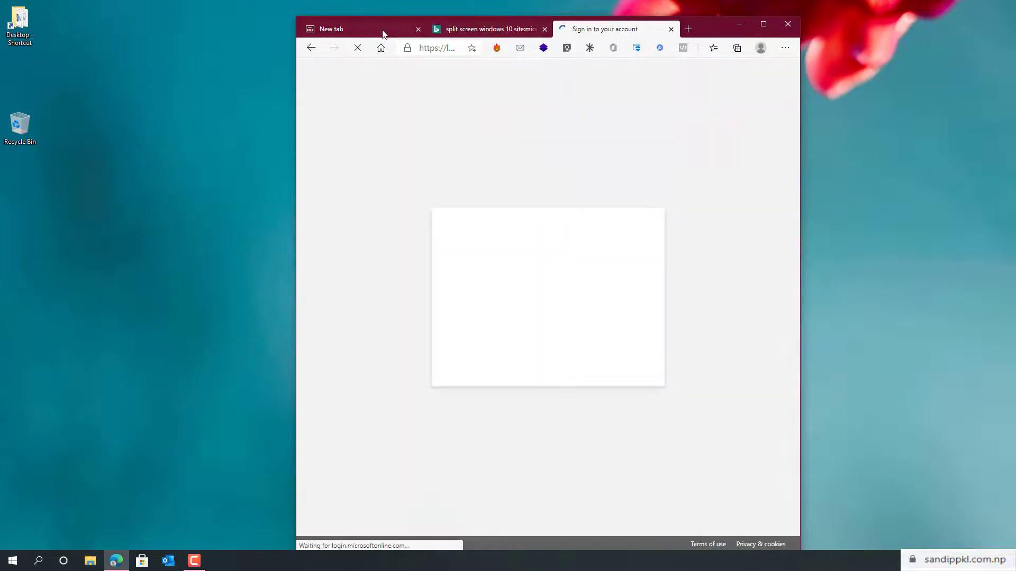
pyautogui.click(385, 30)
pyautogui.click(511, 159)
pyautogui.click(491, 30)
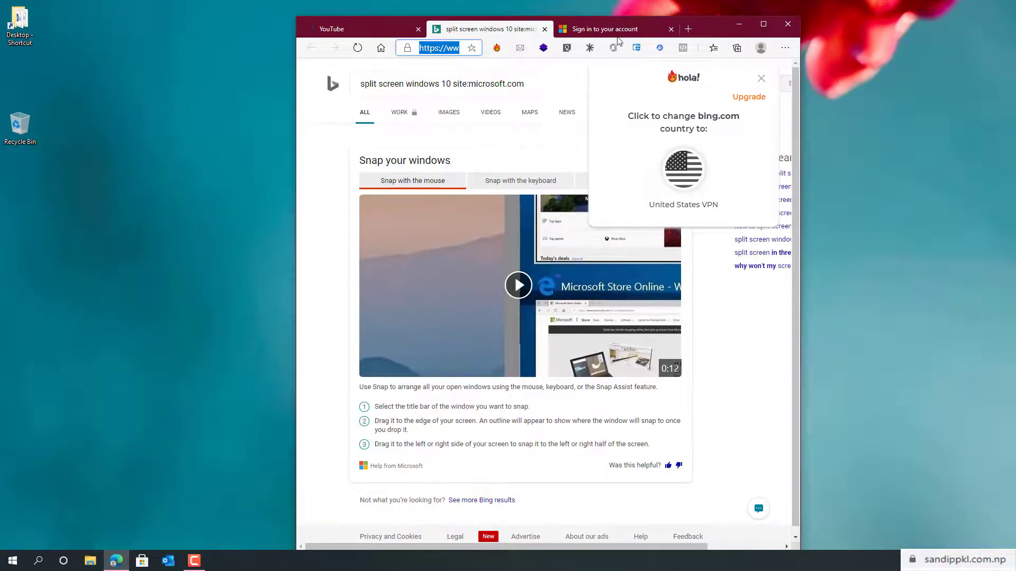
pyautogui.click(616, 35)
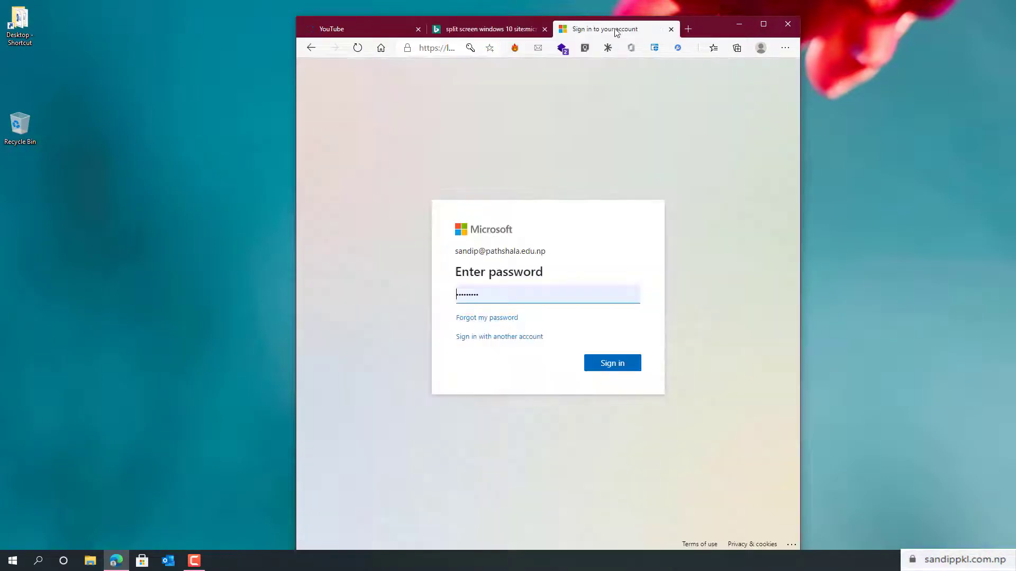
# Minimize Edge, Alt+Tab back to the Bing split-screen tab, then close Edge.
pyautogui.click(743, 23)
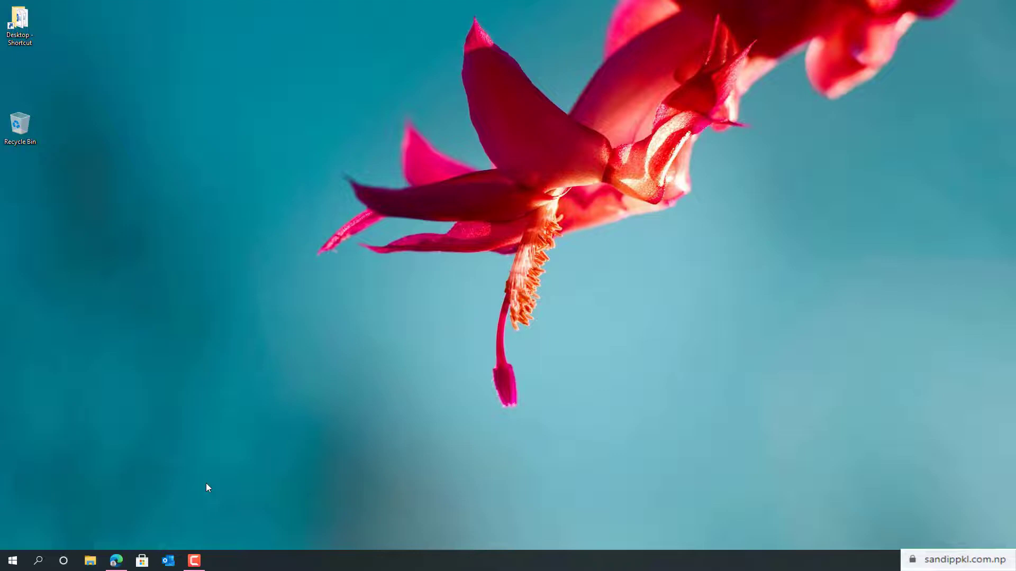
pyautogui.hotkey('alt', 'Tab')
pyautogui.hotkey('alt', 'Tab')
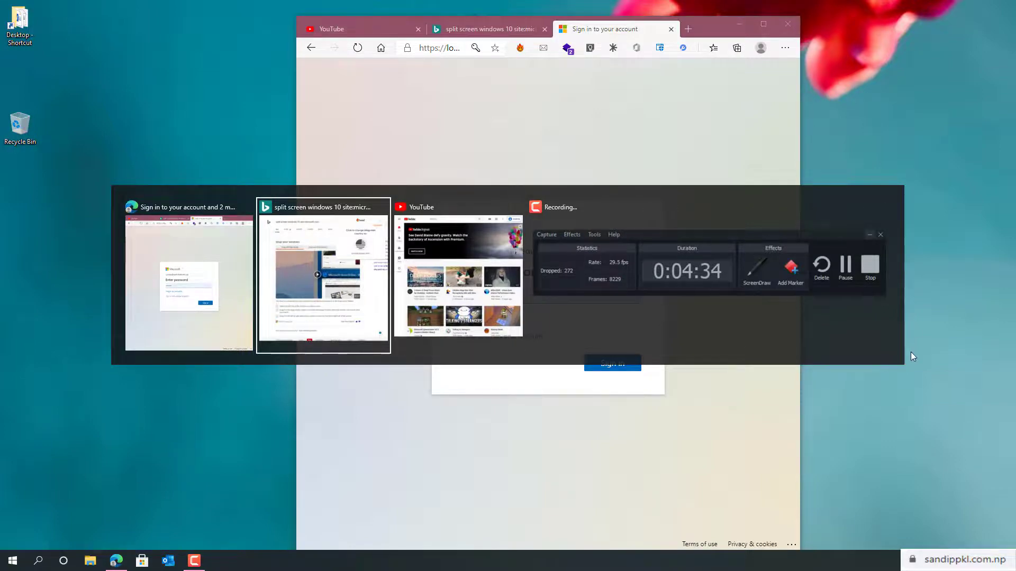
pyautogui.press('alt')
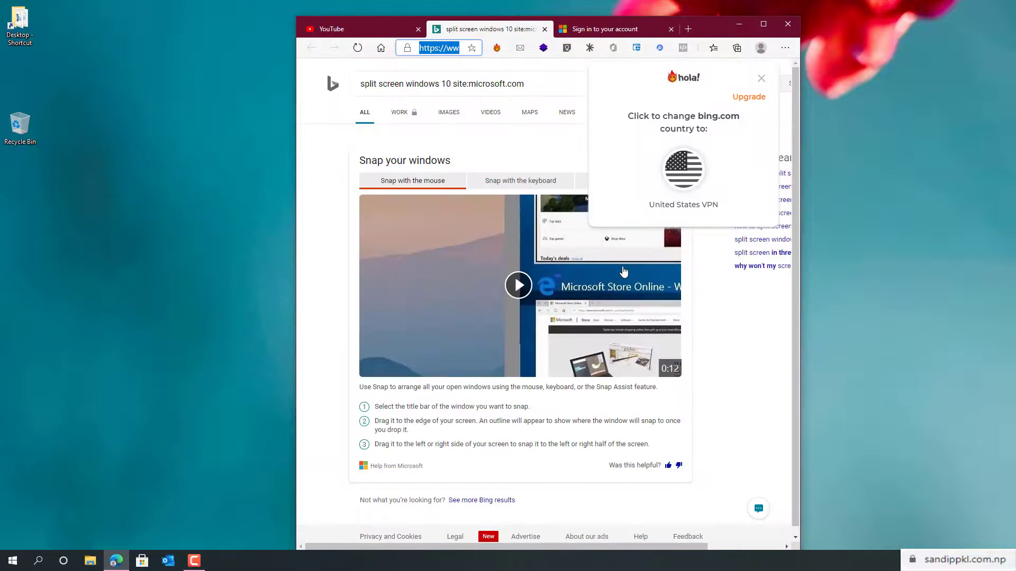
pyautogui.click(782, 26)
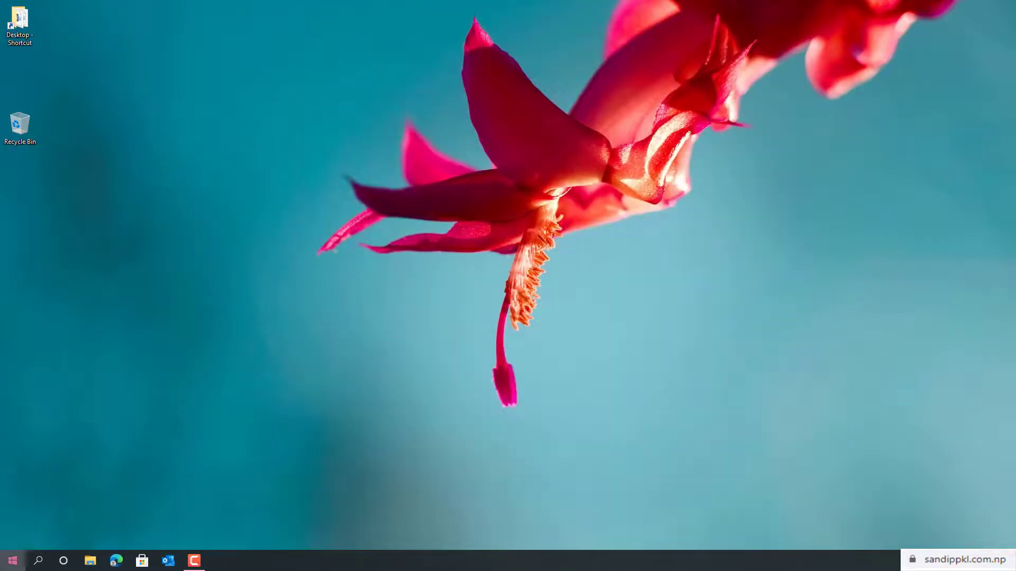
# Go to the Display page under System in Windows Settings.
pyautogui.click(13, 560)
pyautogui.click(9, 516)
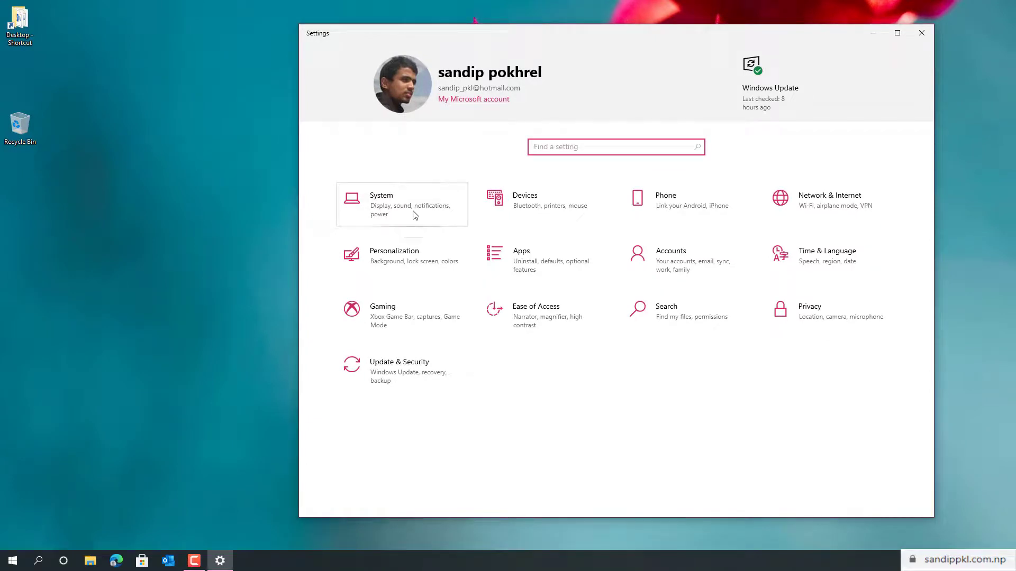
pyautogui.click(414, 214)
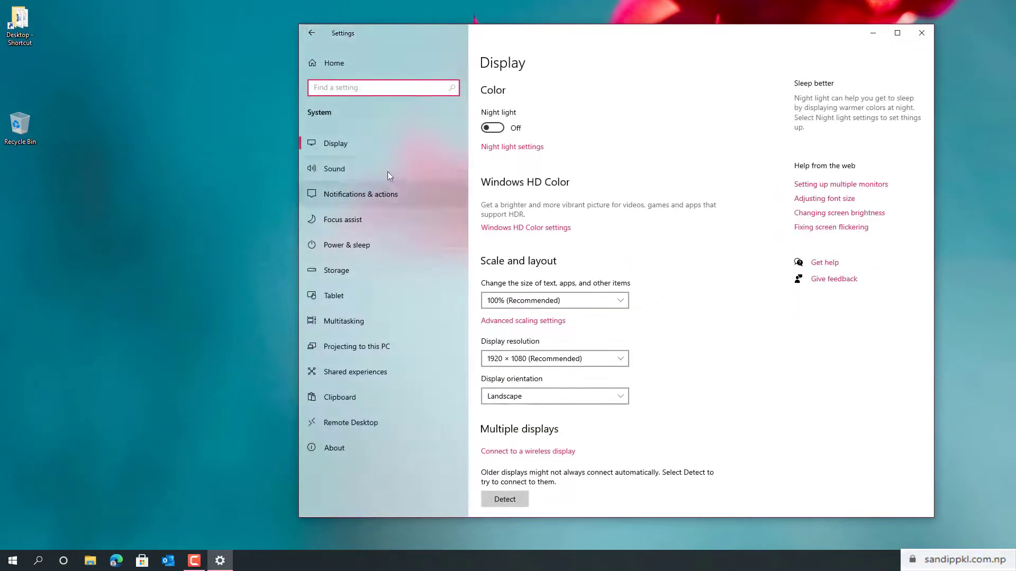
pyautogui.click(367, 151)
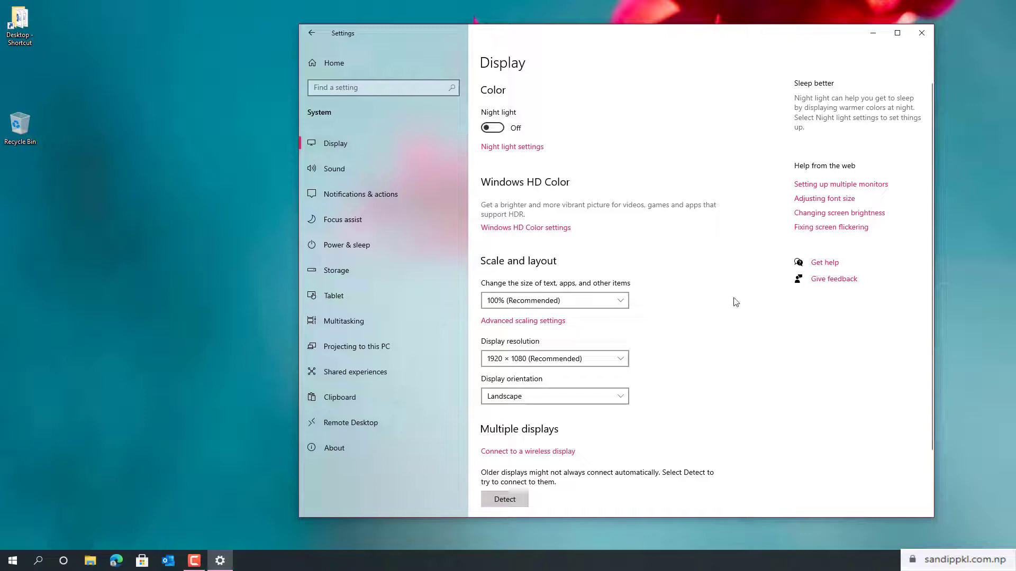
pyautogui.scroll(-2, 633, 401)
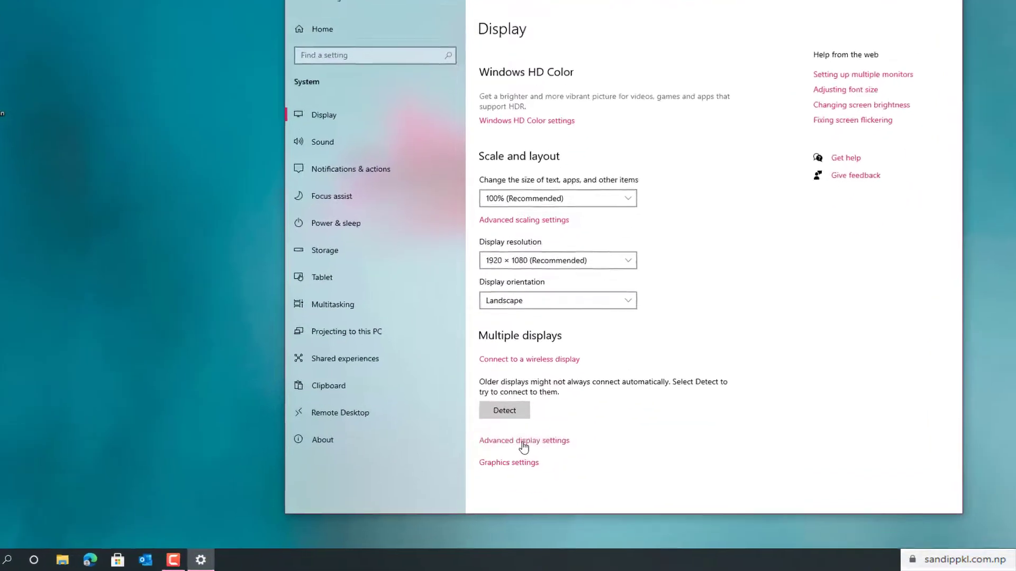
# Confirm the advanced display refresh rate is 60.000 Hz, leave it unchanged, and return to Display.
pyautogui.click(522, 444)
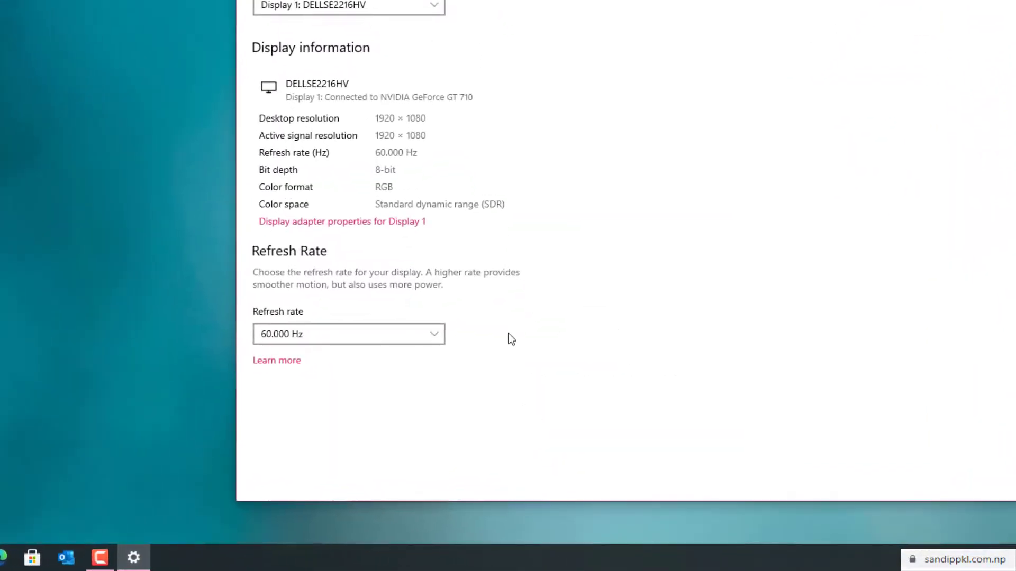
pyautogui.click(364, 378)
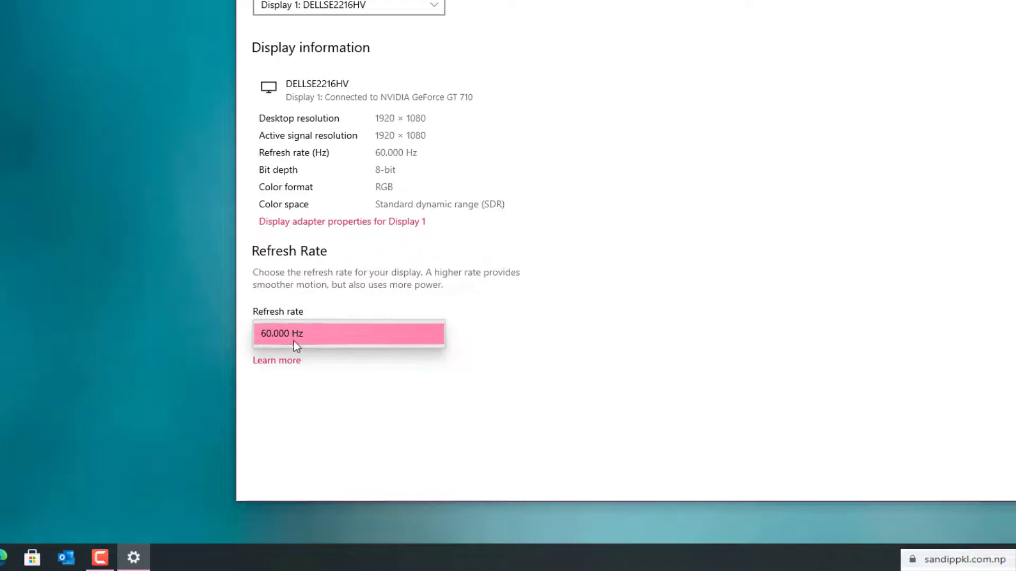
pyautogui.click(395, 335)
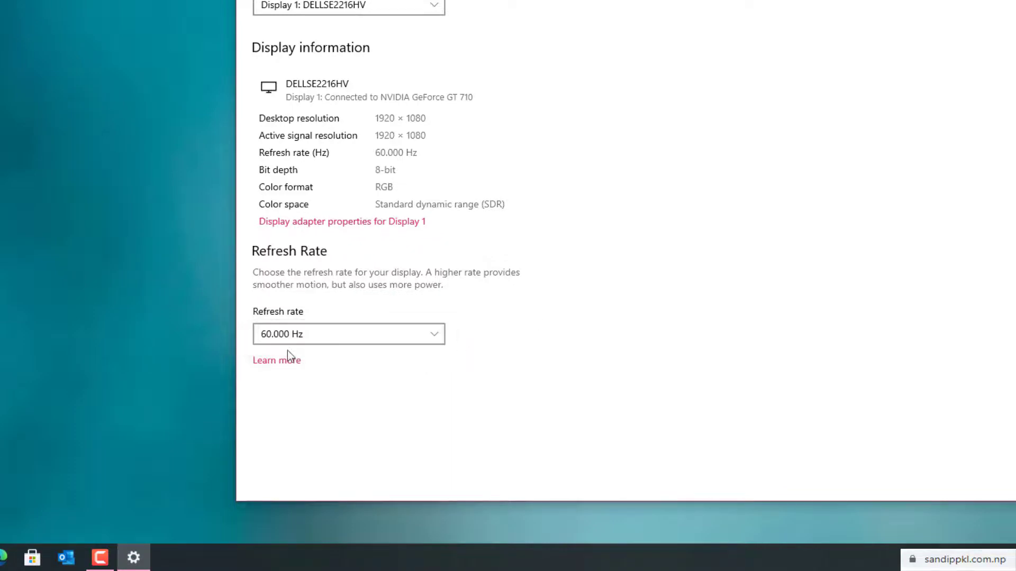
pyautogui.click(291, 336)
pyautogui.click(580, 357)
pyautogui.hotkey('alt', 'Left')
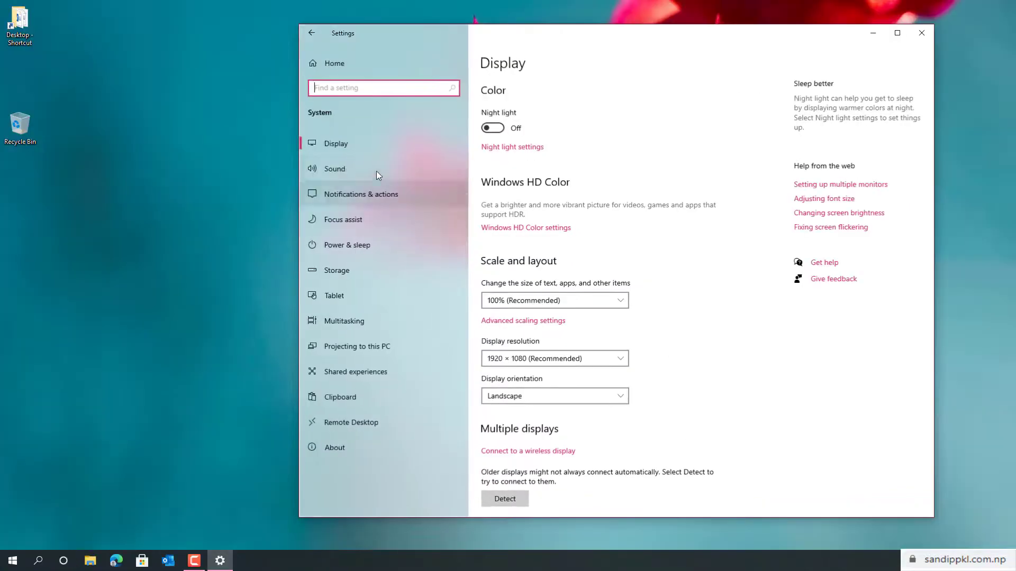
# Copy the About page device specifications (i5-7400, 12.0 GB RAM) to the clipboard.
pyautogui.click(347, 448)
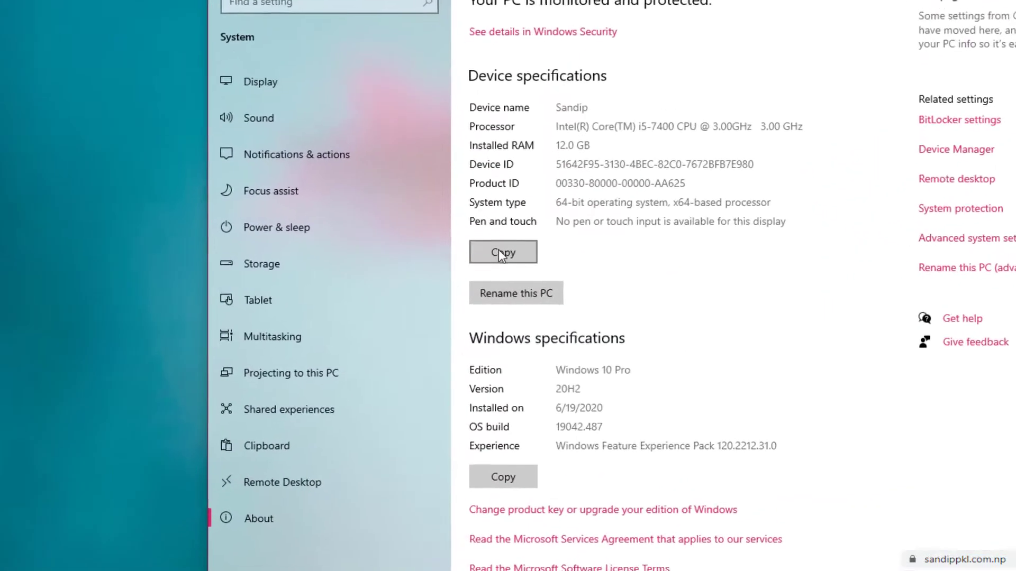
pyautogui.click(500, 251)
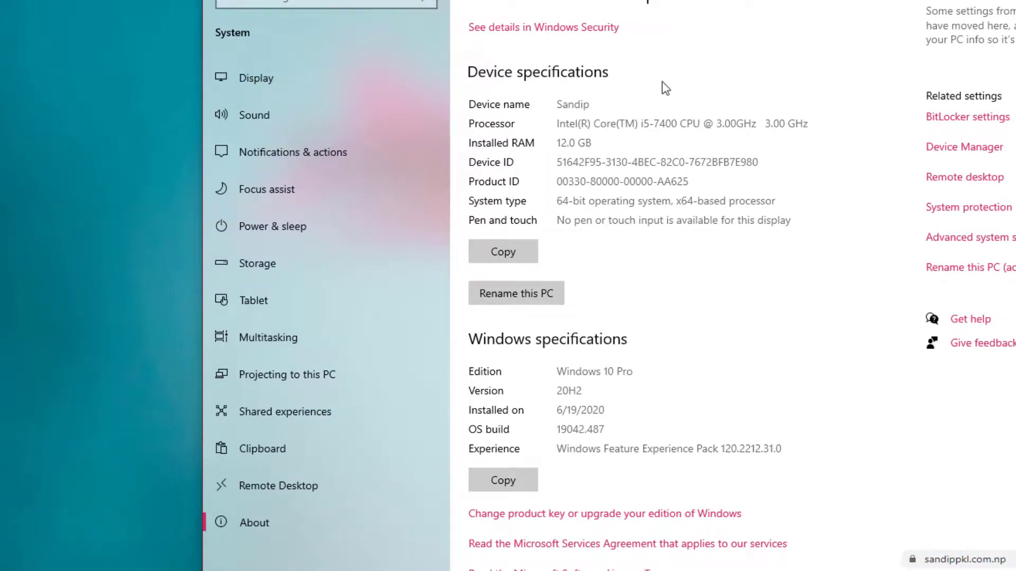
pyautogui.scroll(-1, 688, 159)
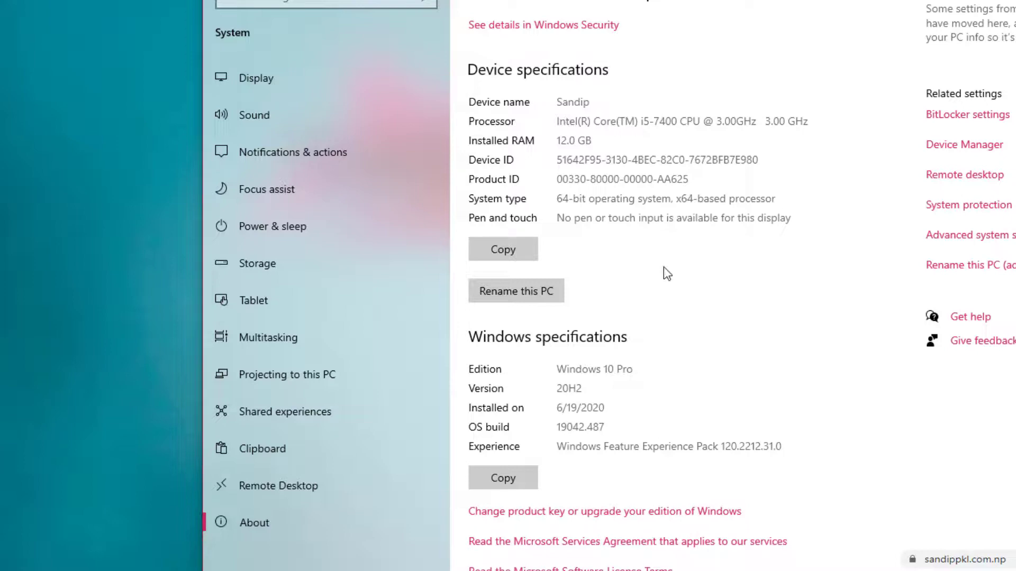
pyautogui.click(526, 257)
# Create a new desktop text document, open it in Notepad, and paste the device specifications.
pyautogui.rightClick(112, 183)
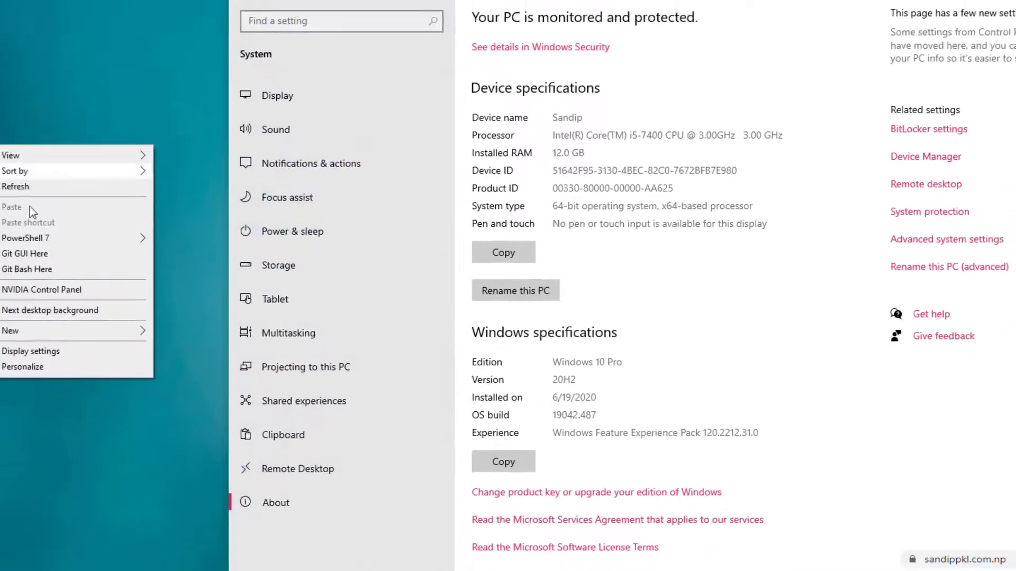
pyautogui.moveTo(185, 319)
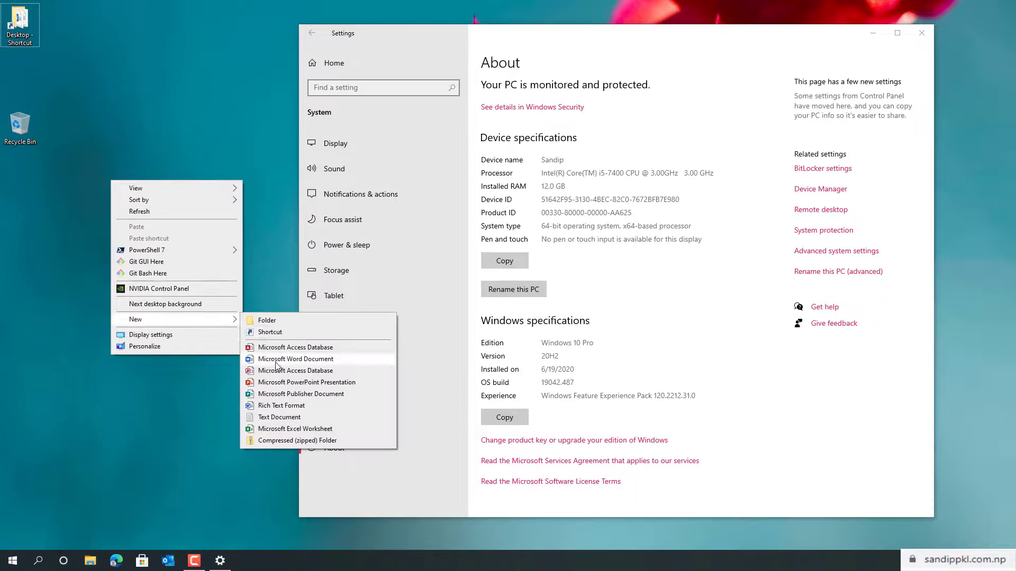
pyautogui.click(281, 417)
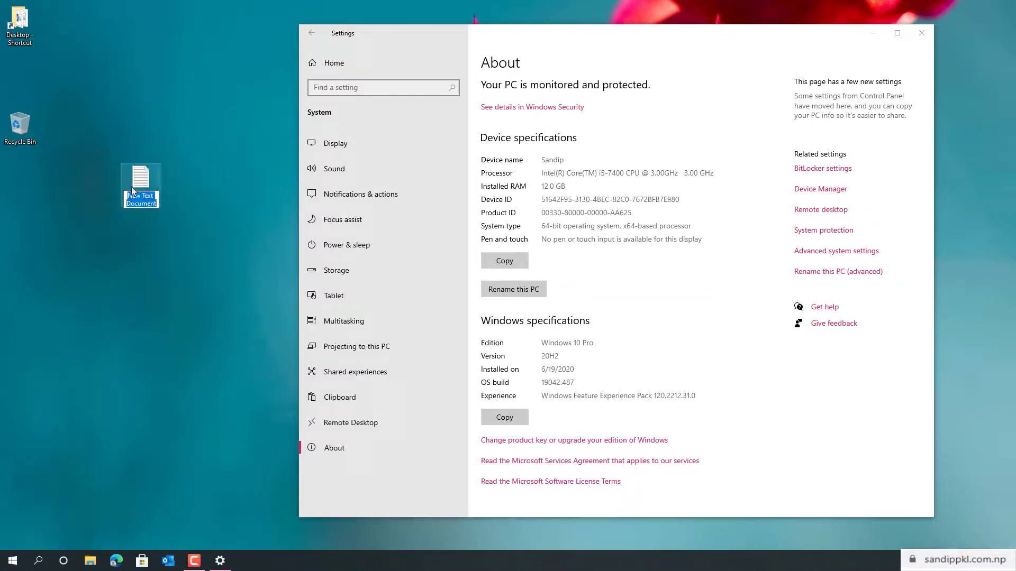
pyautogui.press('Return')
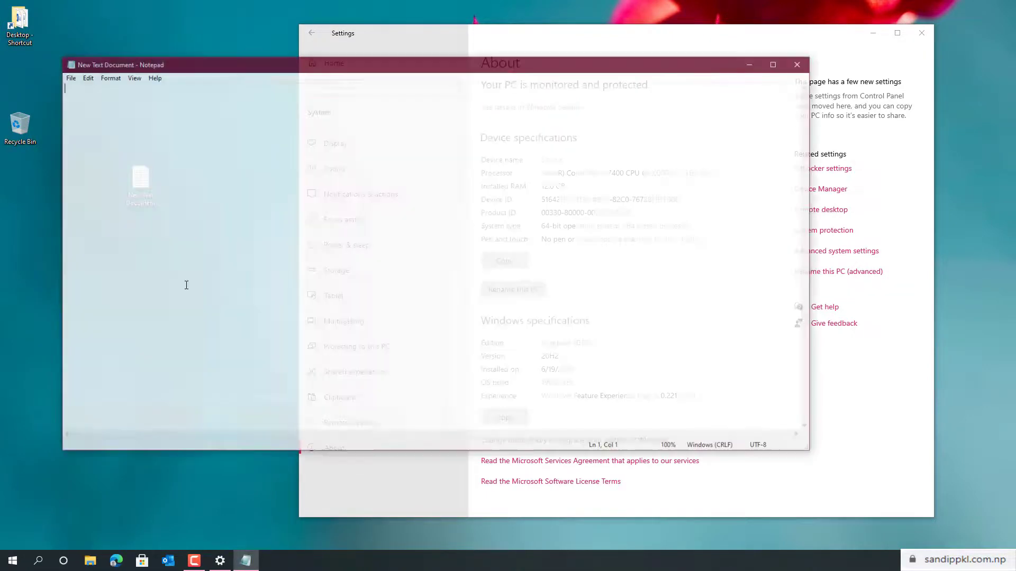
pyautogui.hotkey('ctrl', 'v')
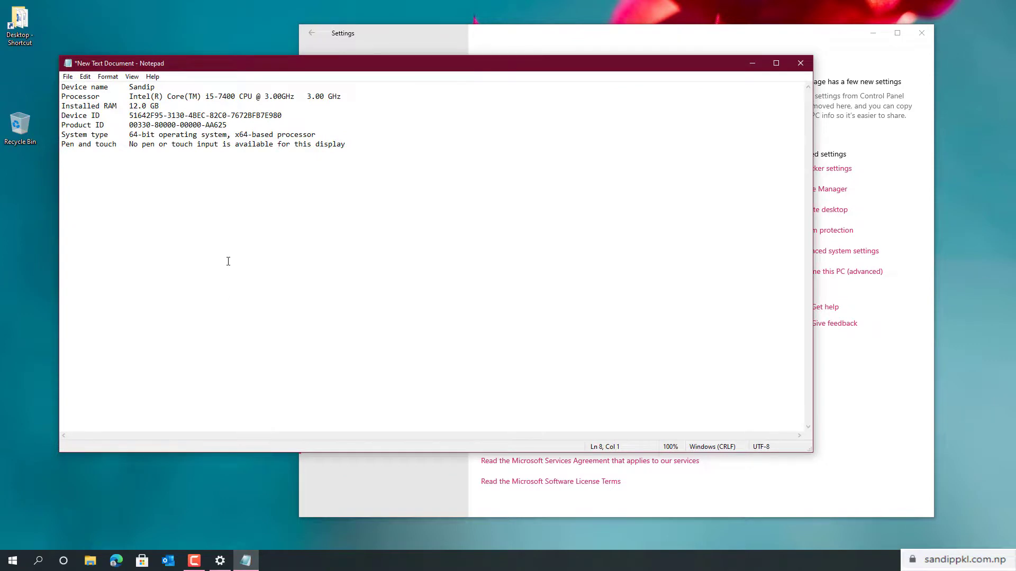
# Copy the Windows specifications (Windows 10 Pro, 20H2, build 19042.487) and paste them below in Notepad.
pyautogui.click(693, 33)
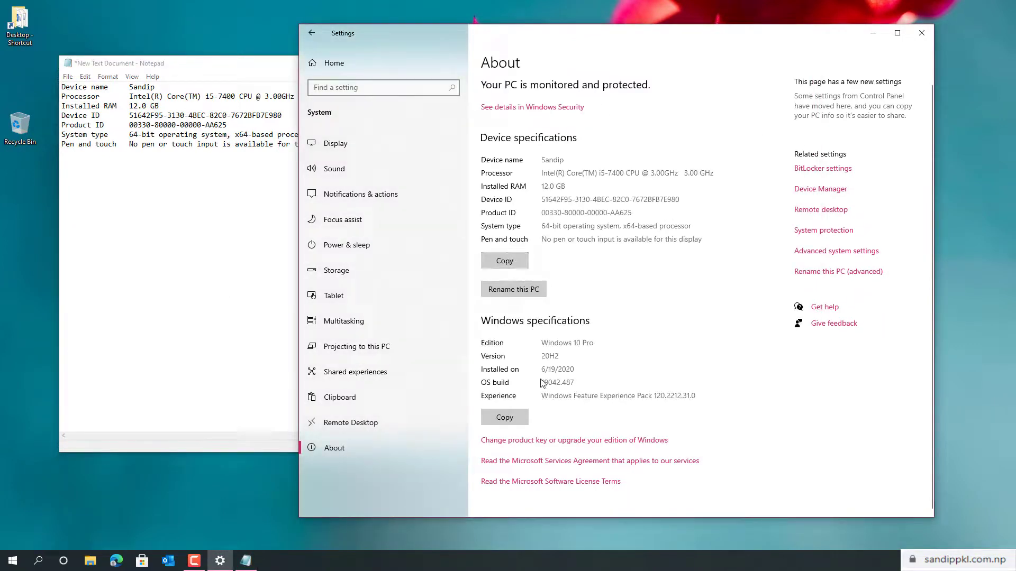
pyautogui.click(517, 424)
pyautogui.click(261, 179)
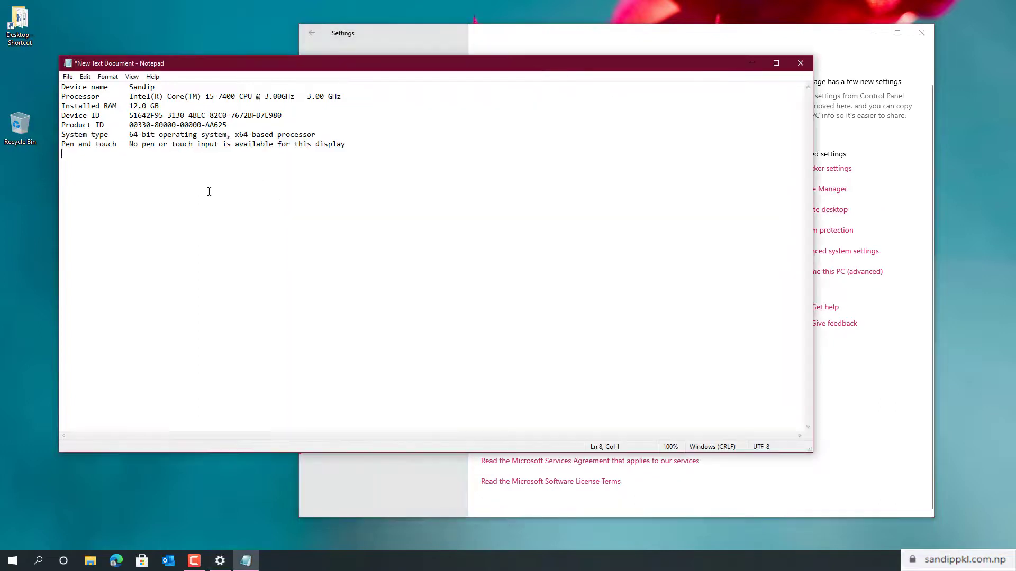
pyautogui.hotkey('ctrl', 'v')
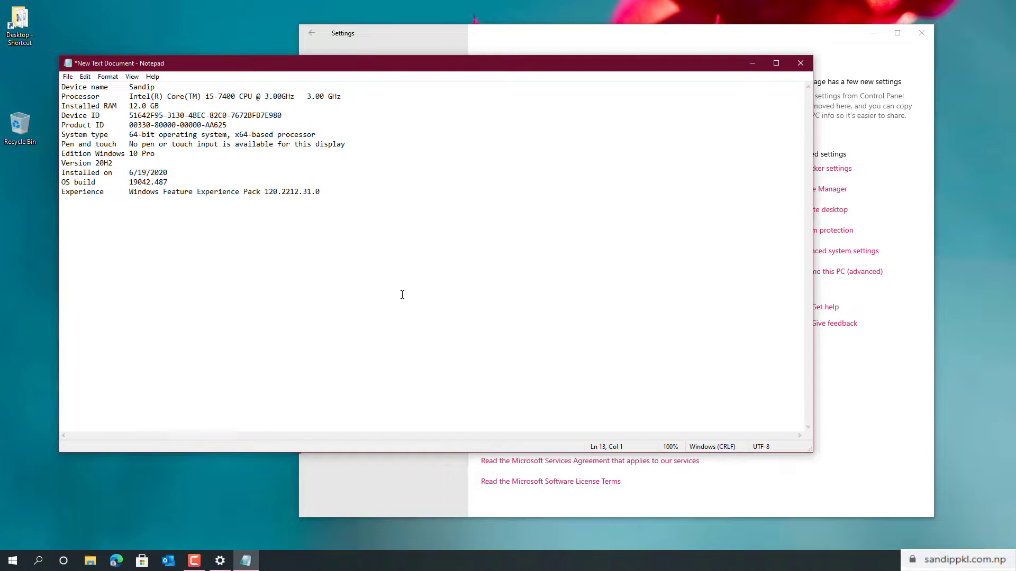
pyautogui.click(745, 35)
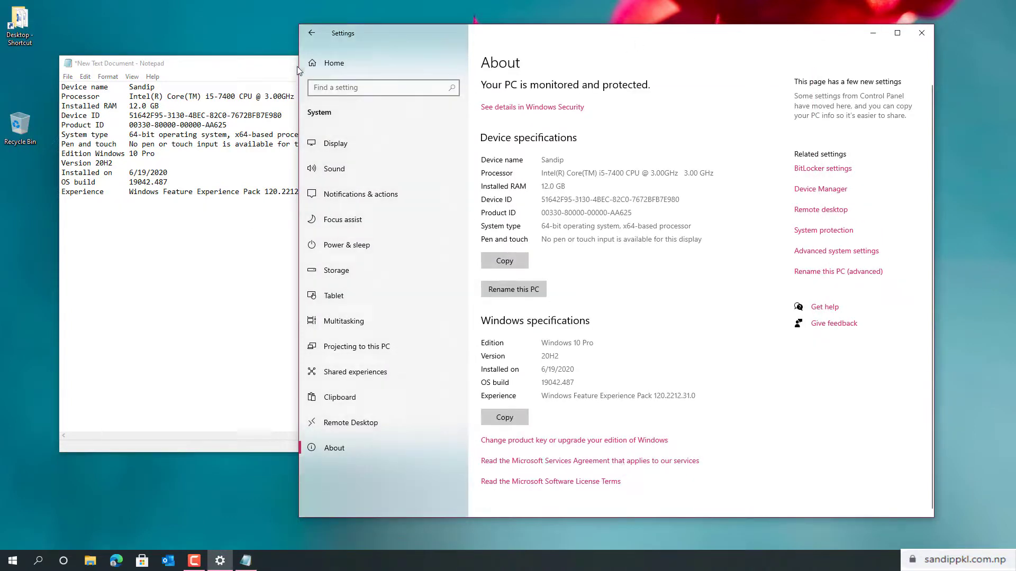
# View the Windows Insider Program page under Update & Security showing Beta Channel, then return home.
pyautogui.click(310, 35)
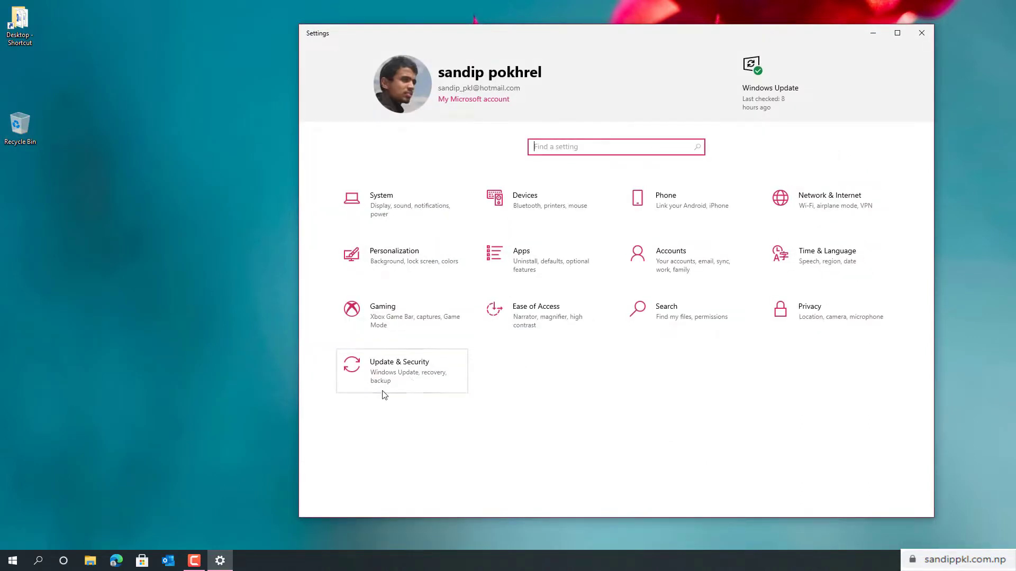
pyautogui.click(397, 382)
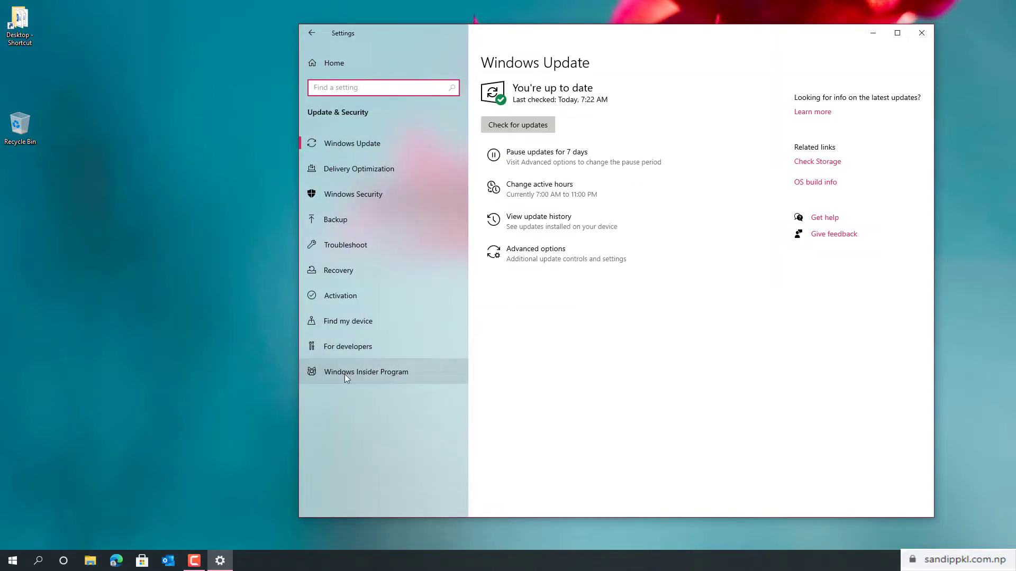
pyautogui.click(400, 374)
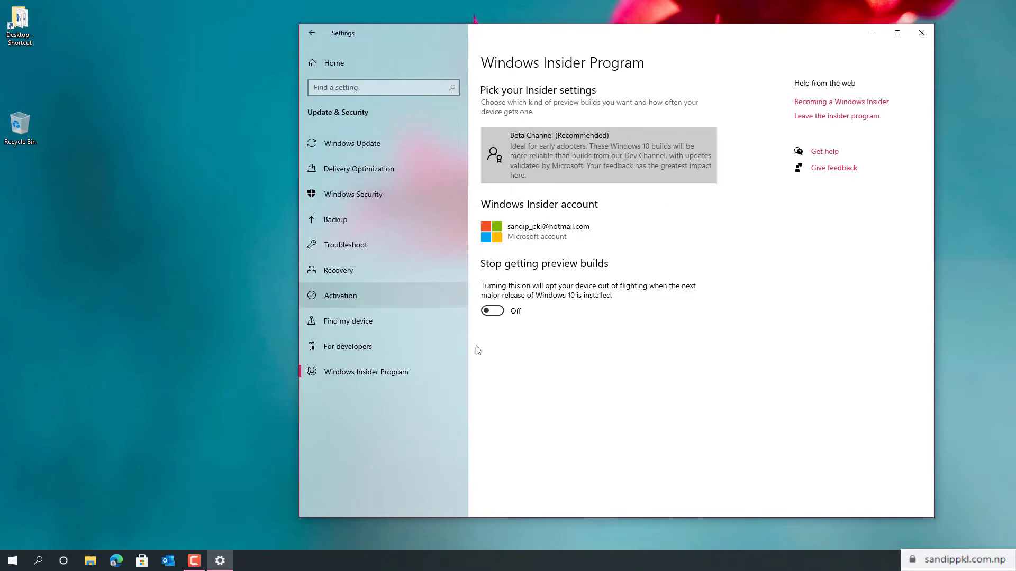
pyautogui.moveTo(685, 38); pyautogui.dragTo(513, 25)
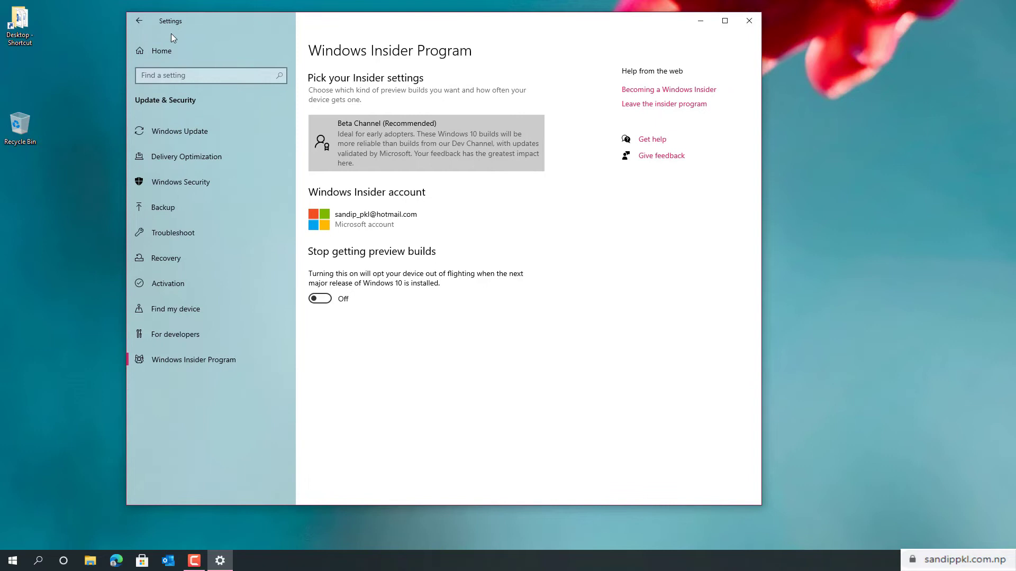
pyautogui.click(134, 25)
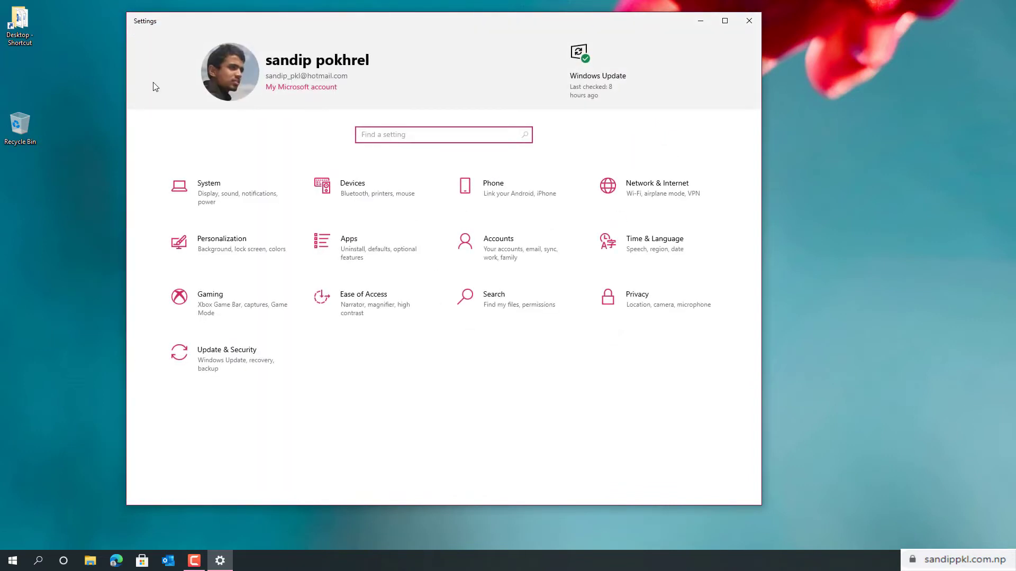